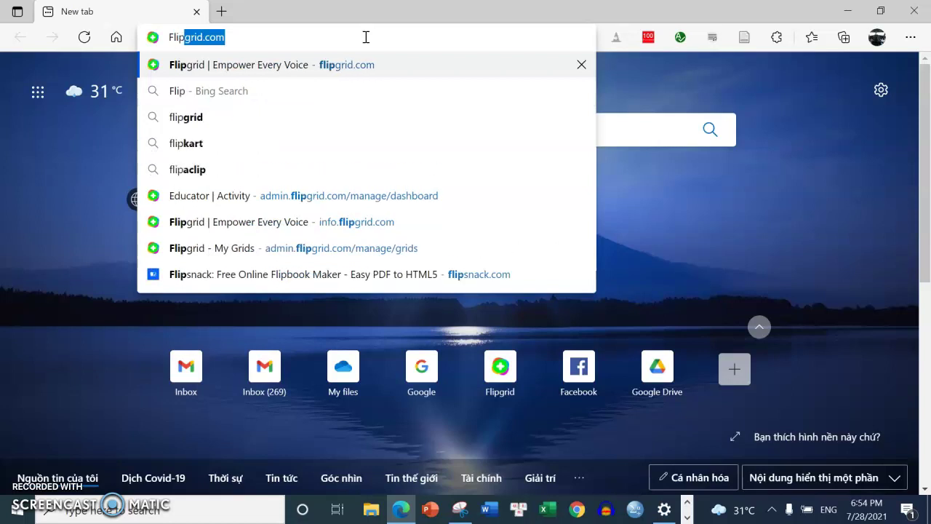
Load info.flipgrid.com in Edge from the 'Flip' address-bar suggestion
key(Return)
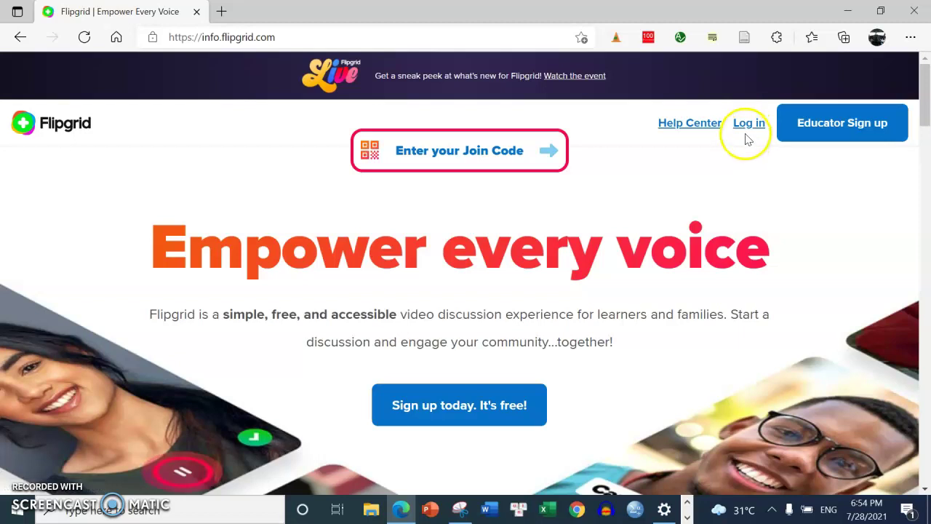
Log in, browse the Groups, Topics and Activity tabs, then start creating a new topic
click(746, 129)
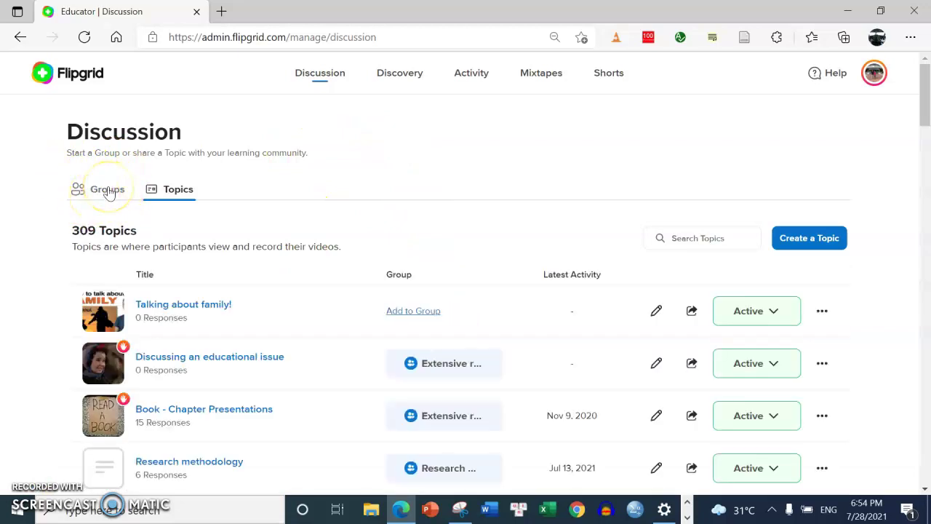
click(108, 192)
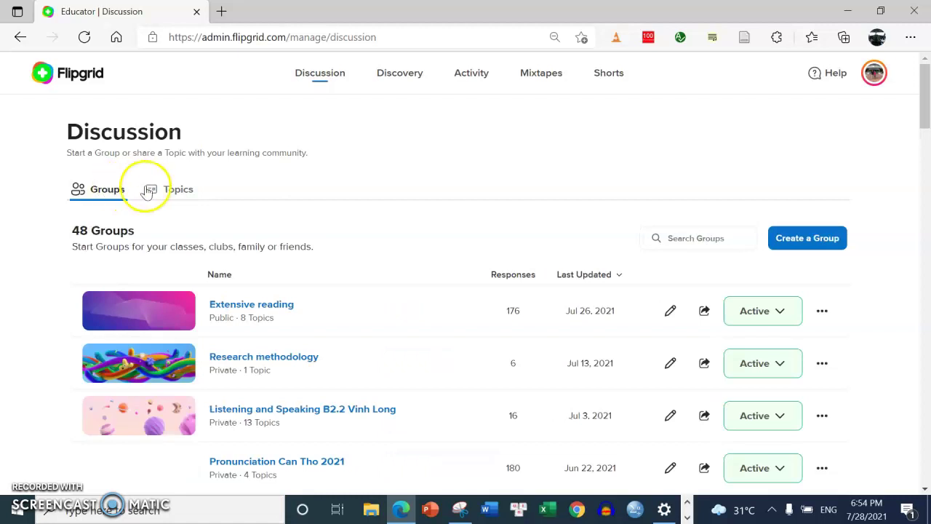
click(177, 189)
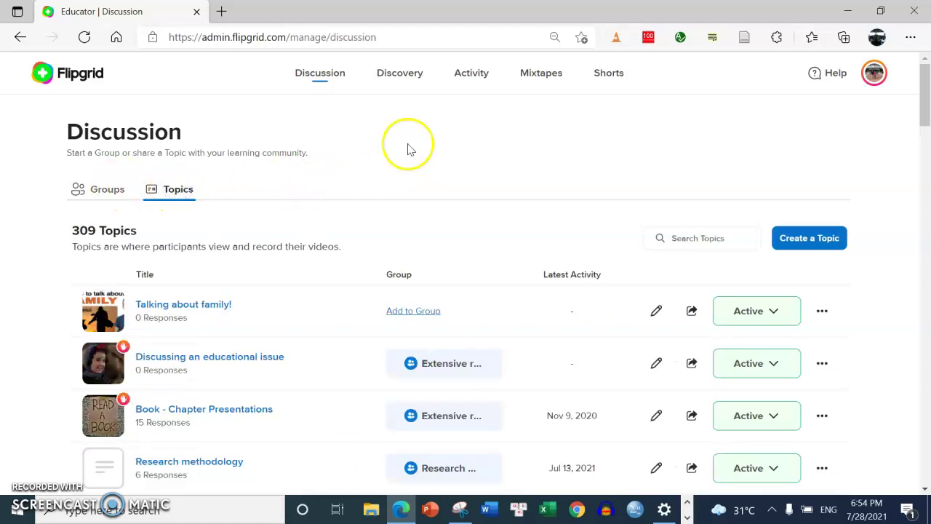
click(471, 76)
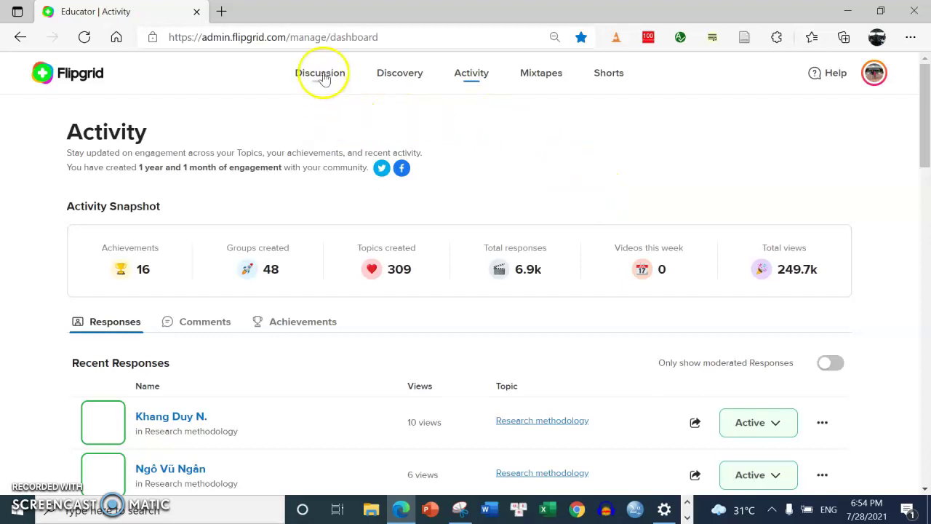
click(302, 84)
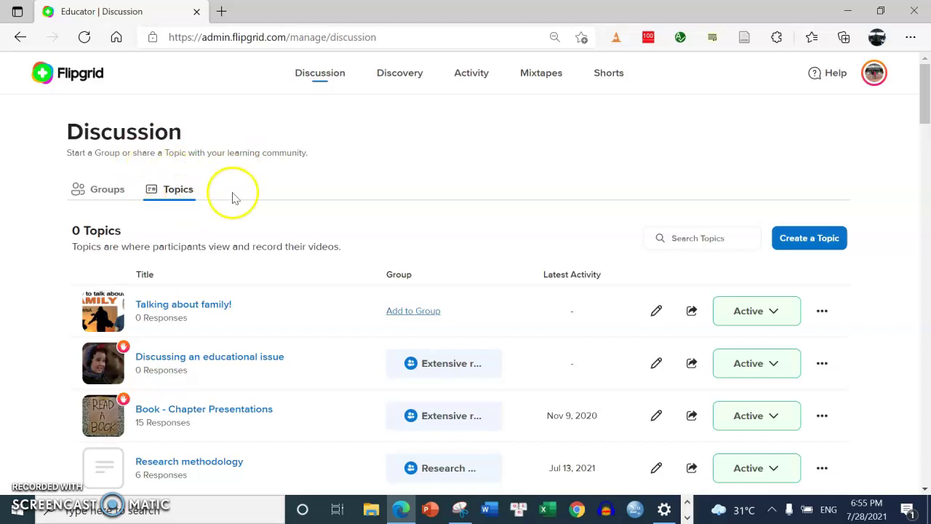
click(811, 239)
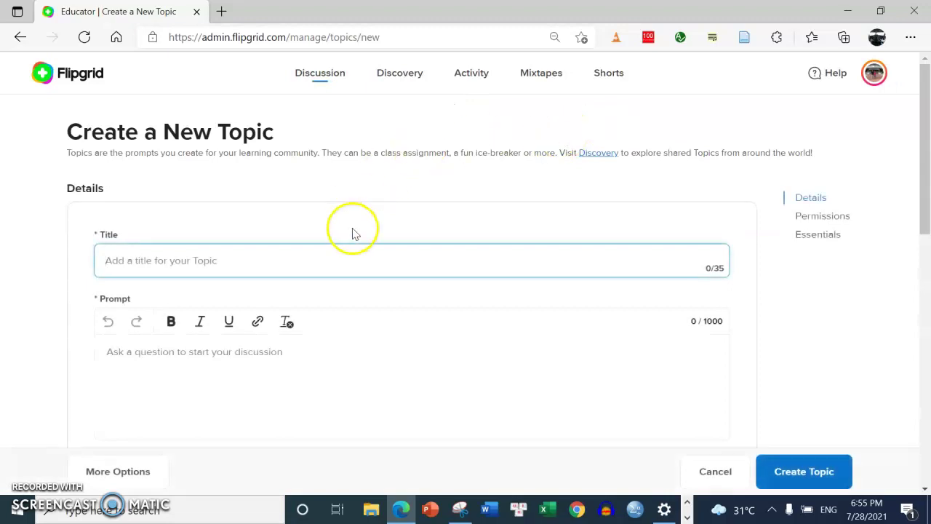
Enter 'Give feedback to the internship!' as the topic title
click(312, 261)
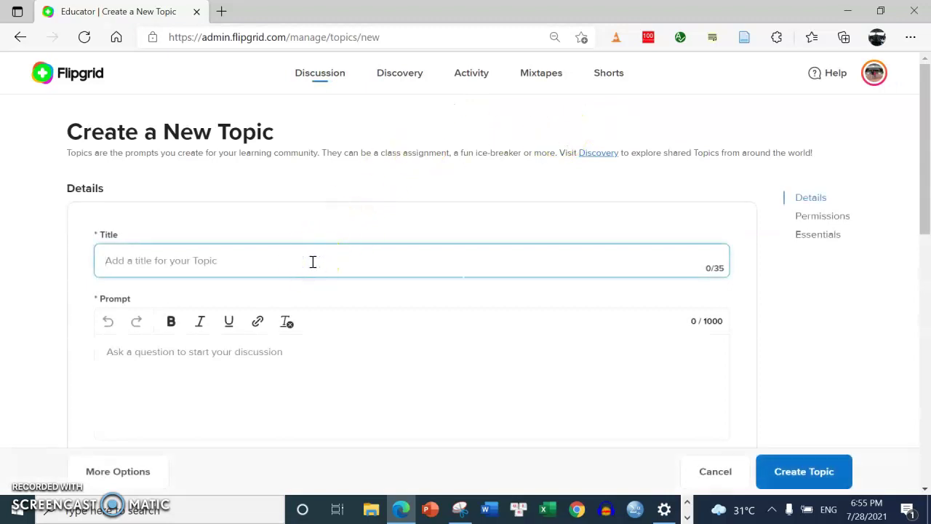
text(G)
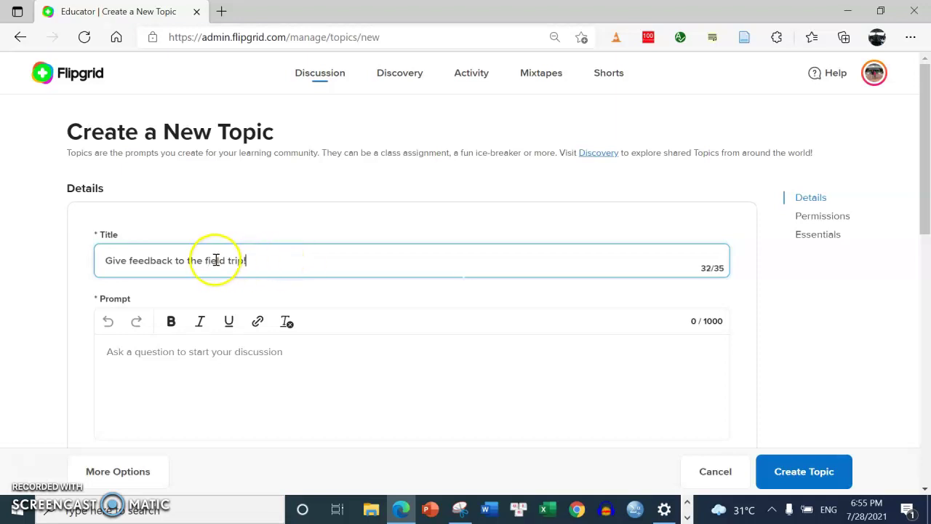
text(internsh)
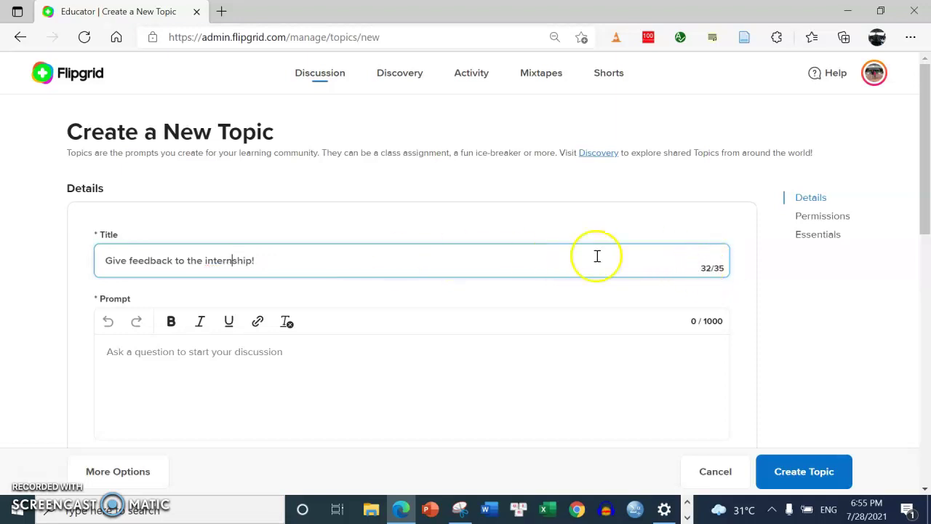
click(277, 384)
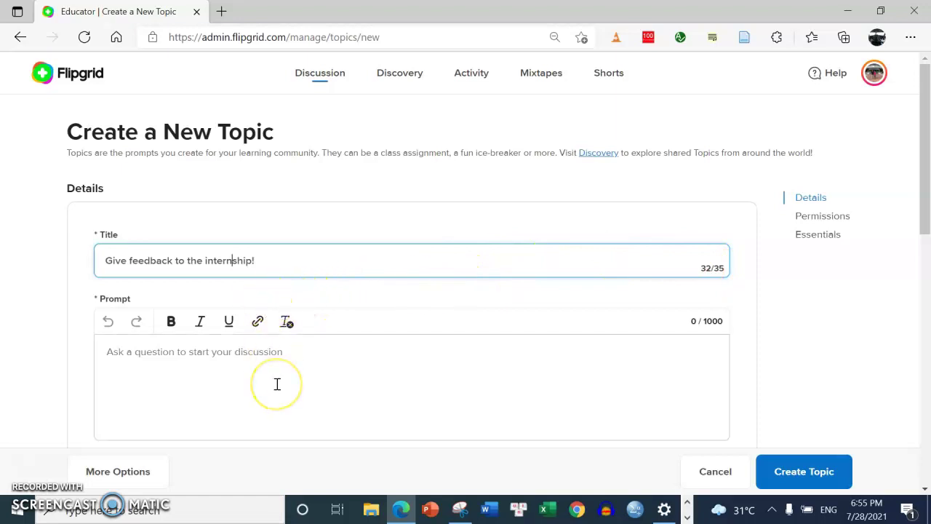
Write a prompt asking students what they did, learned and found impressive in this 2021 semester's internship
click(236, 372)
text(P)
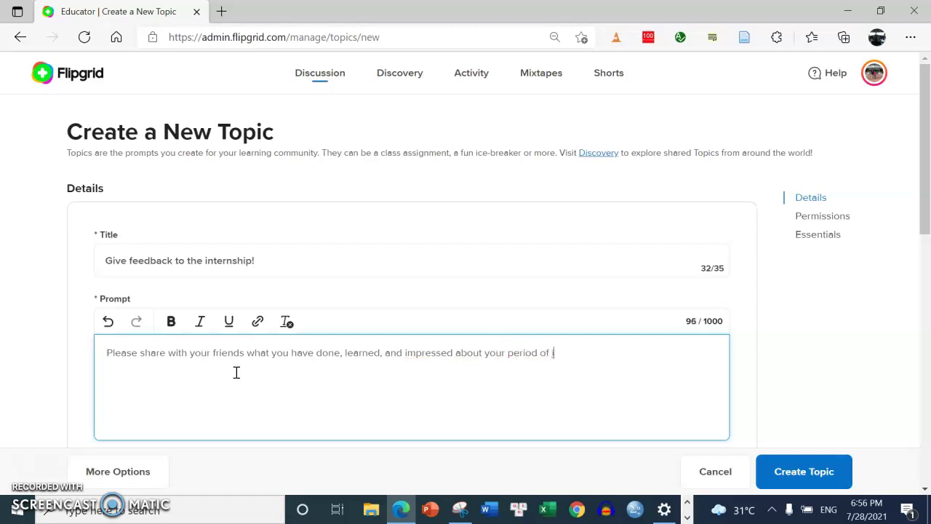
key(BackSpace)
key(BackSpace)
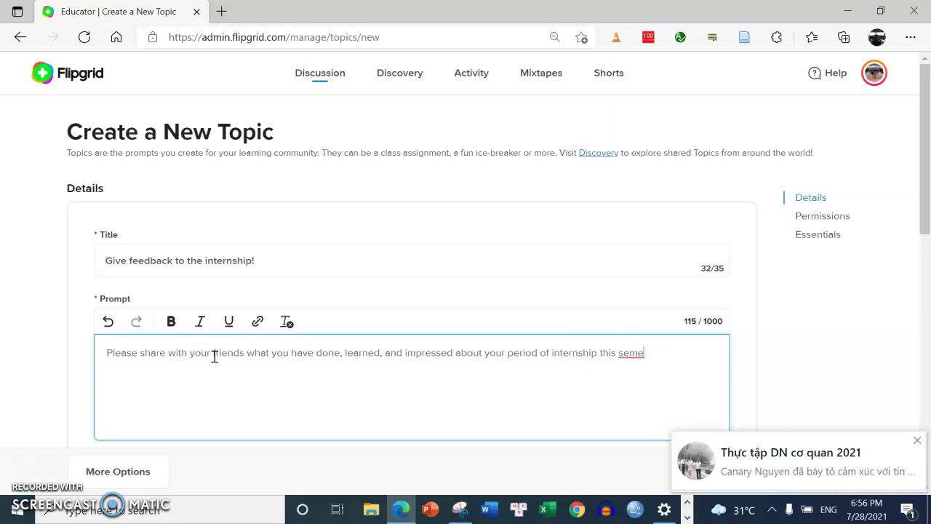
key(BackSpace)
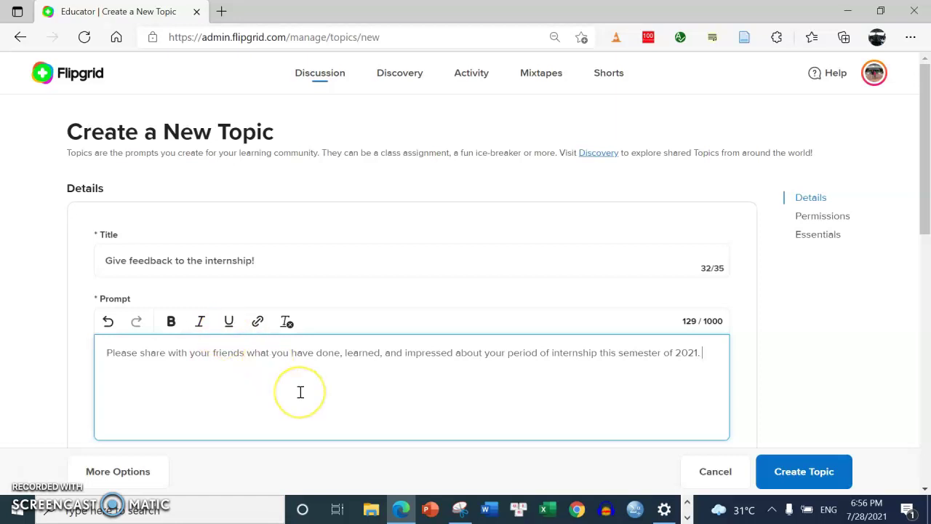
key(BackSpace)
drag(926, 111, 928, 221)
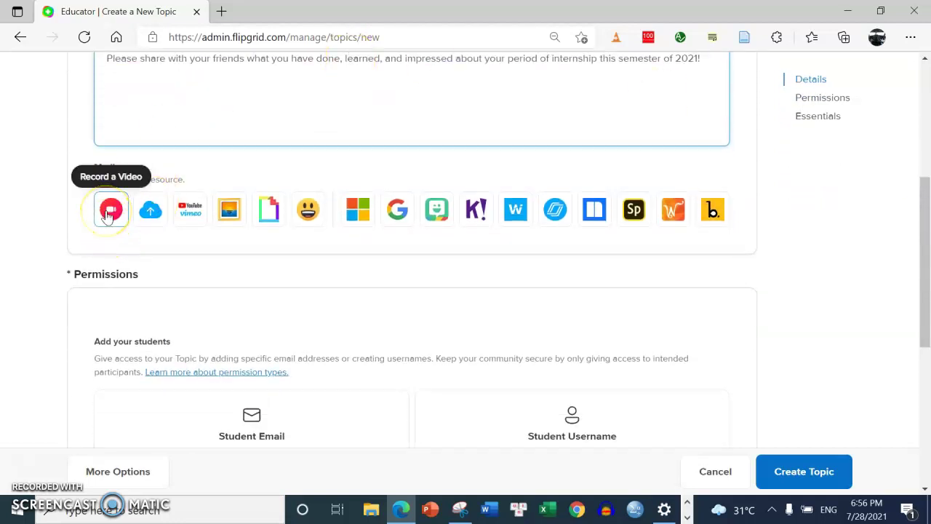
Choose the YouTube/Vimeo option under Media to open the Add a Video dialog
click(149, 213)
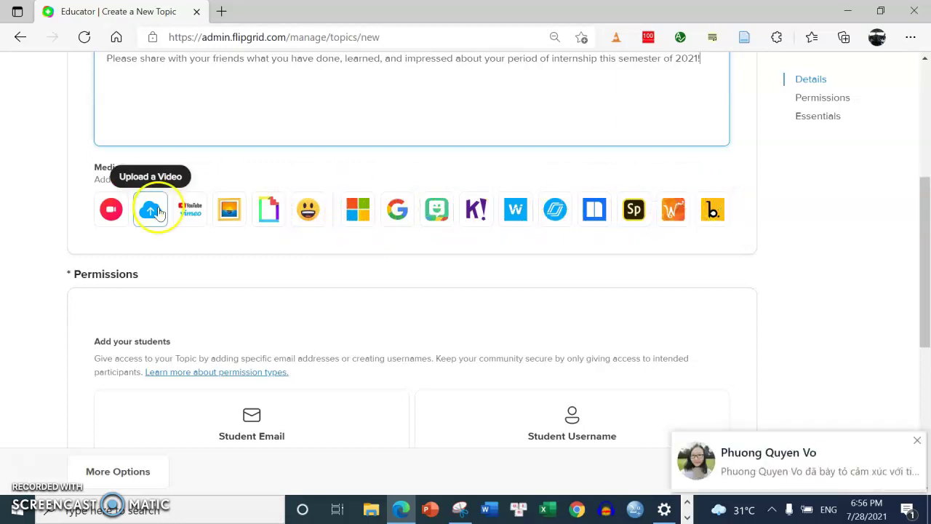
click(191, 213)
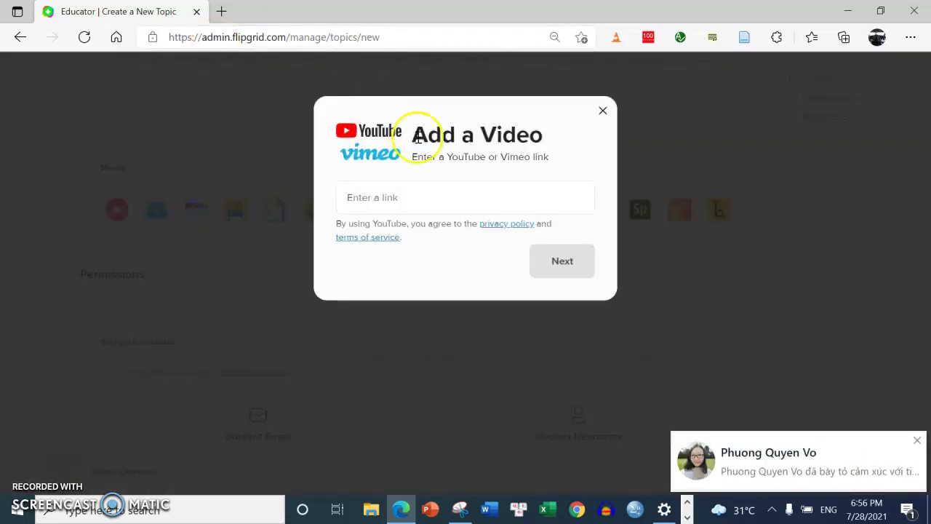
click(222, 10)
Copy the shareable link of 'Intership period - HTN' from the YouTube Studio uploads
click(288, 37)
text(you)
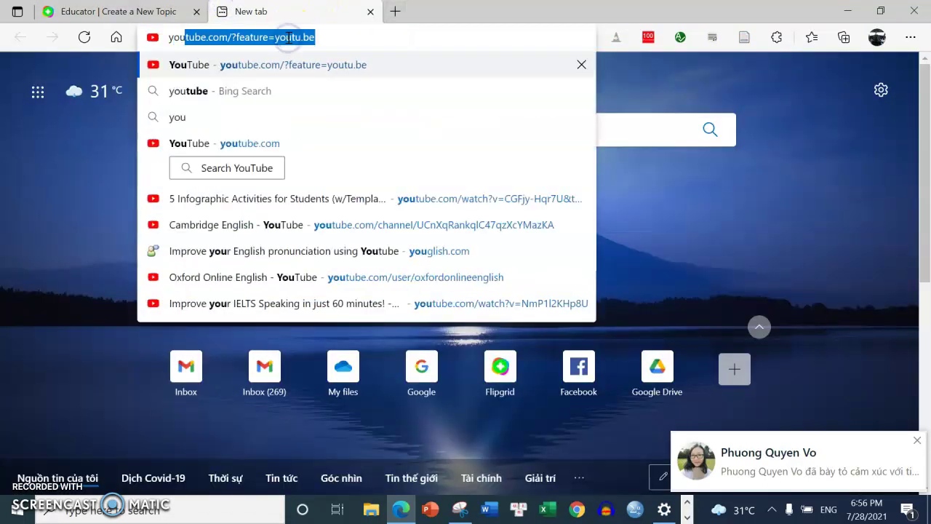
key(Return)
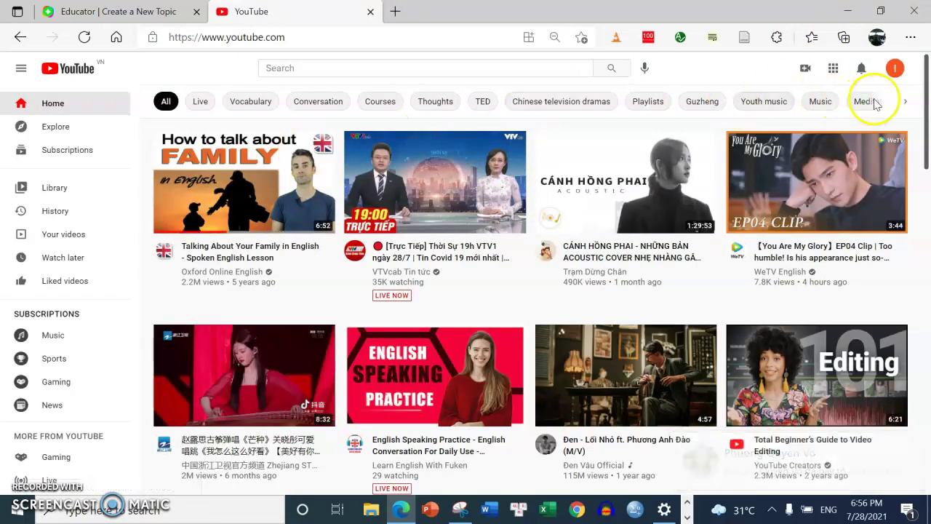
click(895, 70)
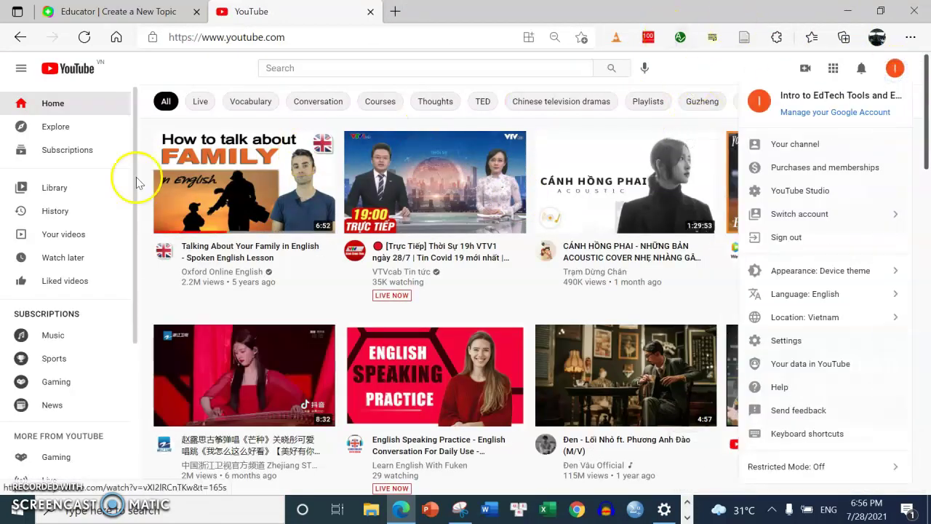
click(66, 233)
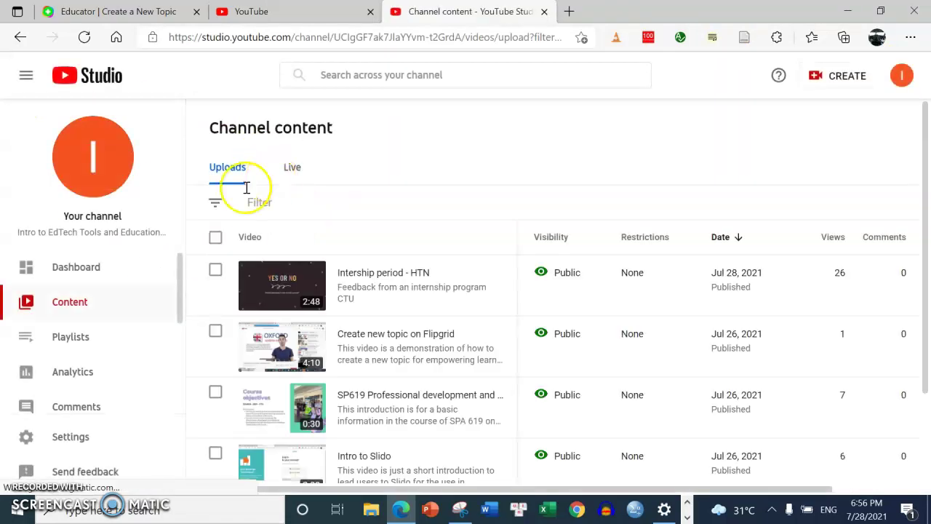
click(491, 285)
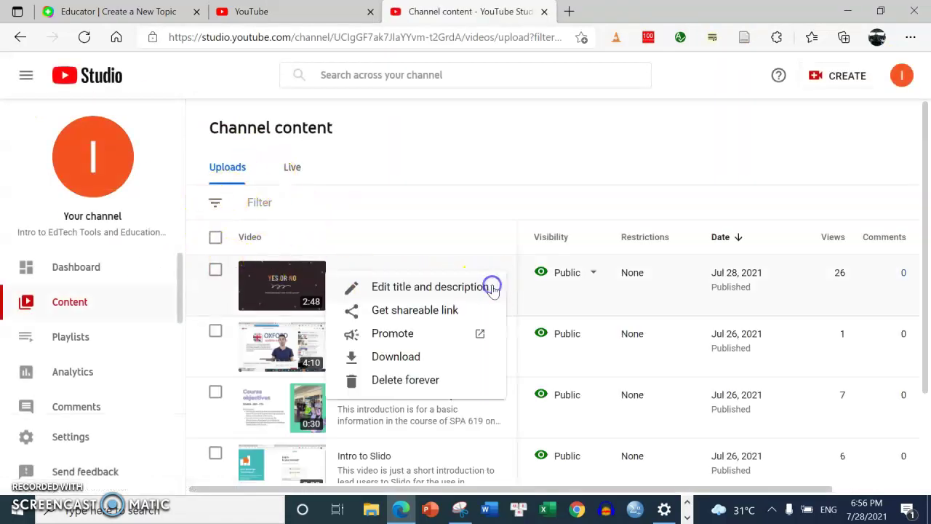
click(414, 312)
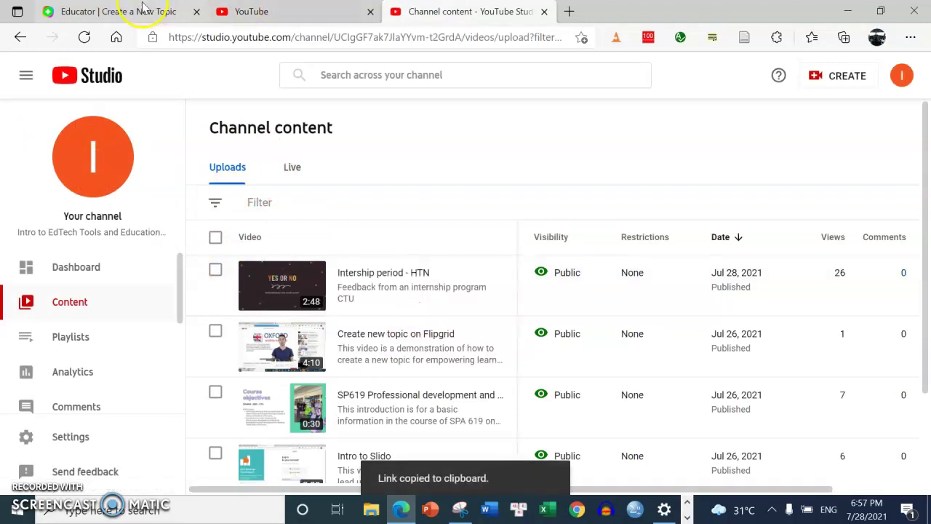
click(282, 32)
Open the copied video link as the browser address
key(ctrl+v)
key(Return)
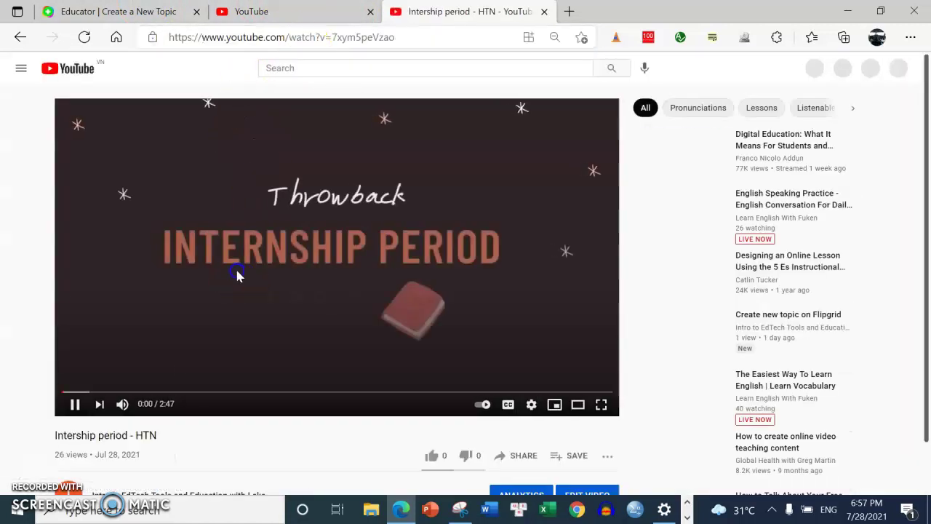
click(237, 275)
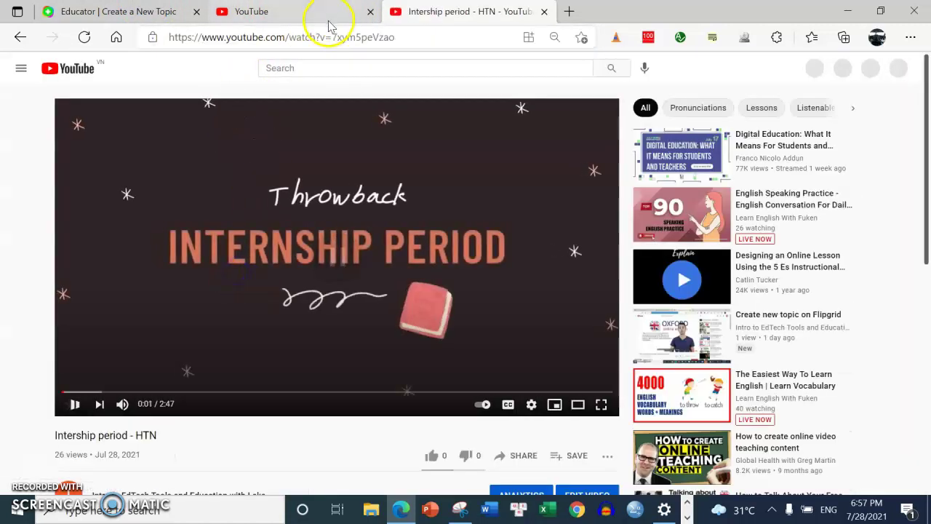
click(326, 37)
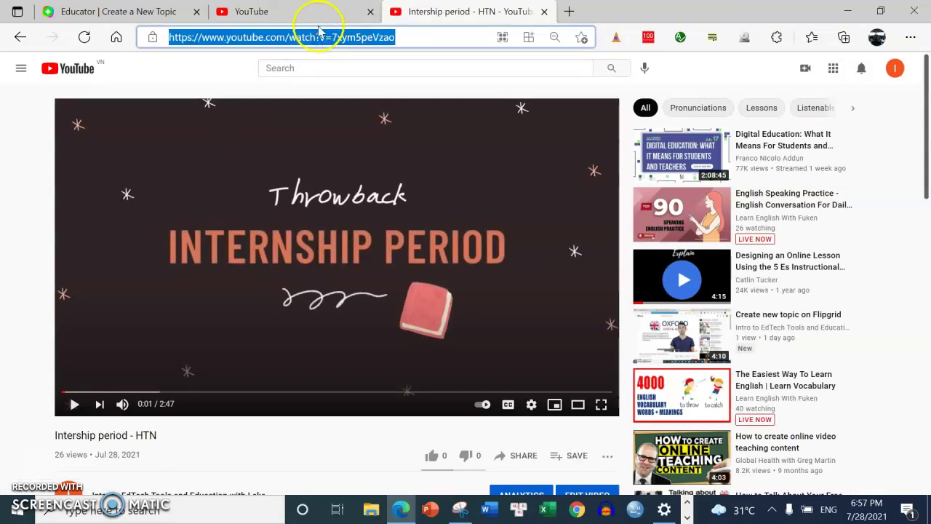
Search YouTube for 'intership period HTN', open the video and copy its URL
click(350, 69)
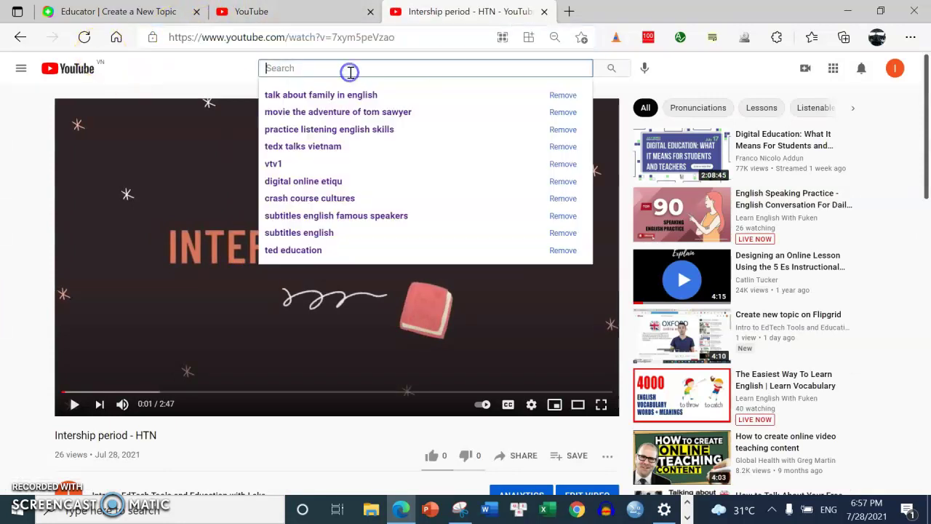
text(intershi)
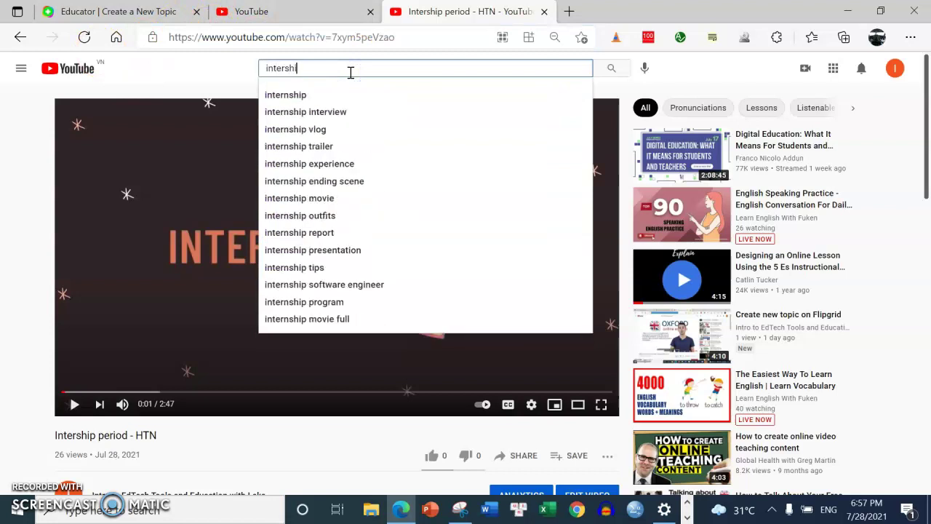
text(p period HTN)
key(Return)
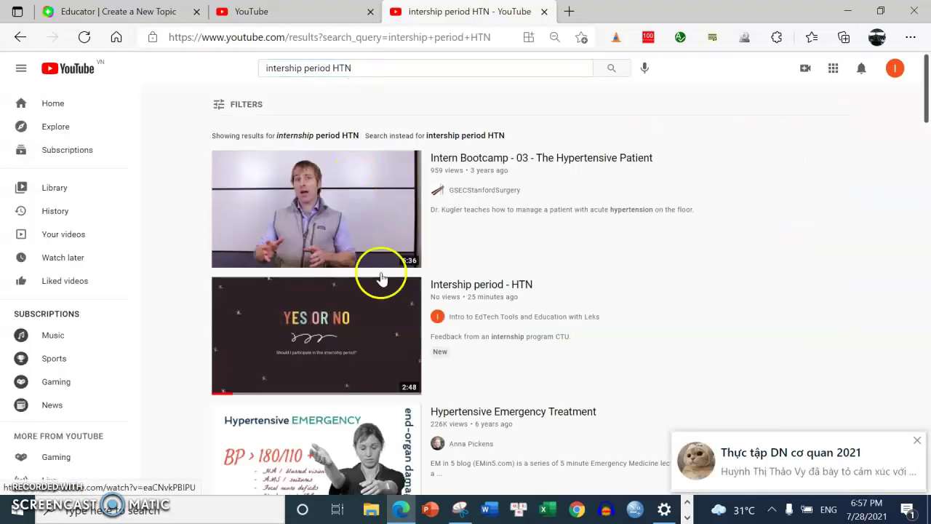
click(491, 284)
click(356, 37)
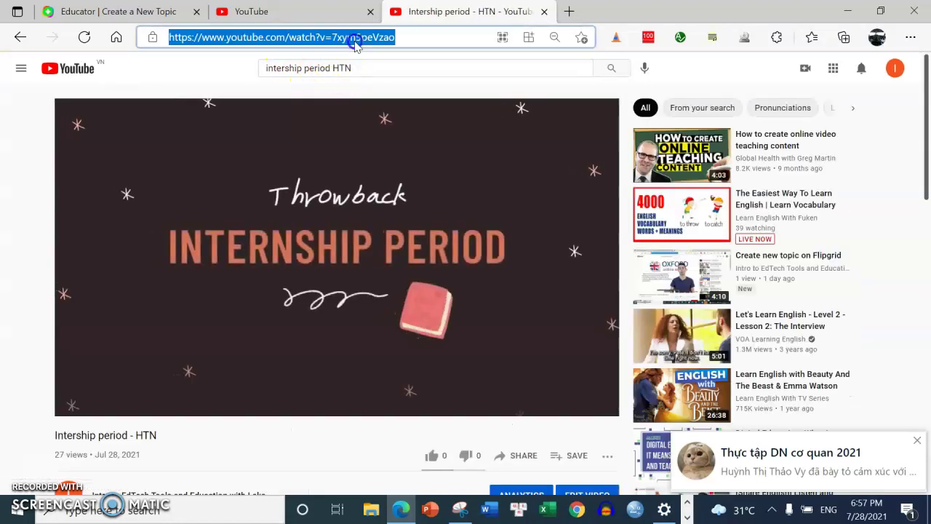
click(383, 183)
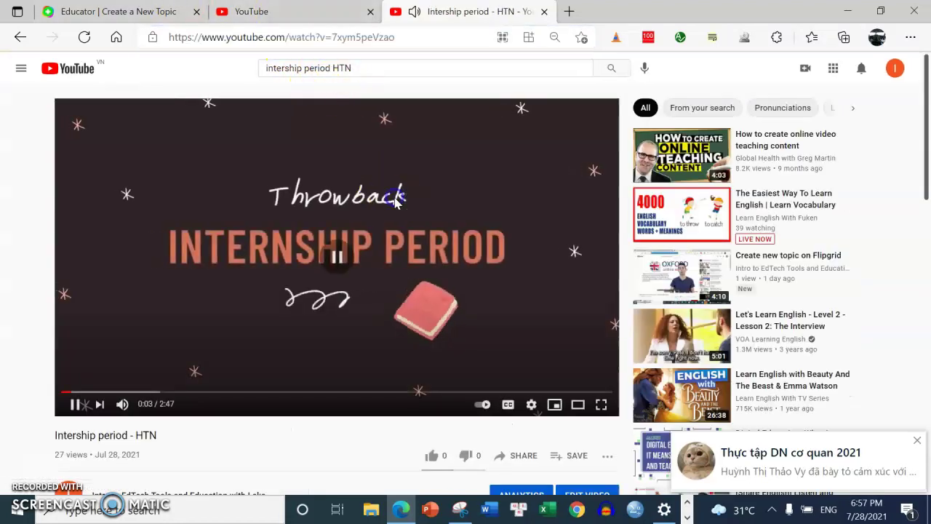
Go back to the Flipgrid tab with the Add a Video dialog
click(255, 11)
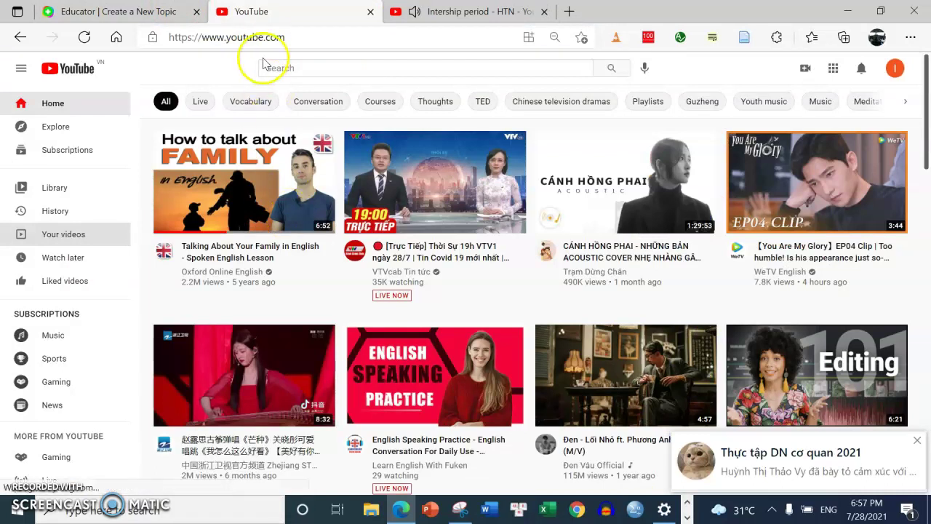
click(129, 20)
click(413, 215)
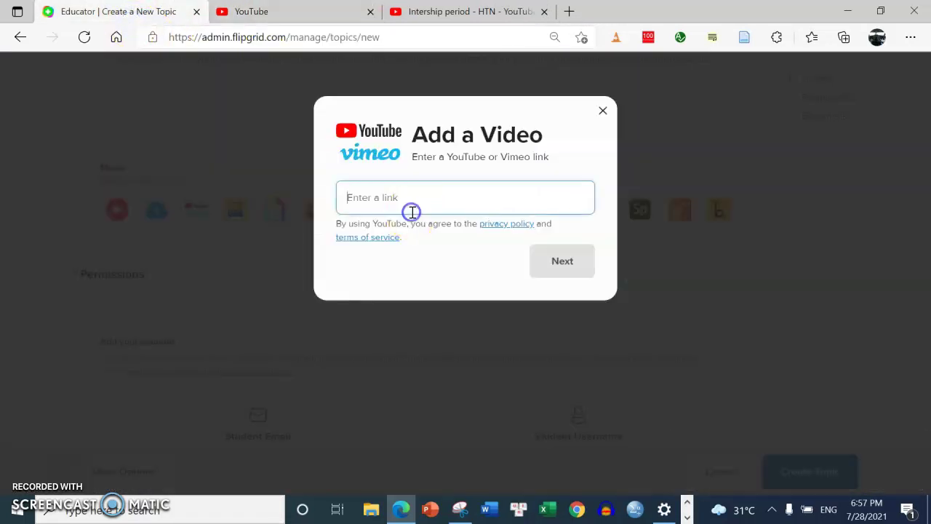
Paste the 'Intership period - HTN' YouTube link, preview it and add it to the topic
key(ctrl+v)
click(566, 263)
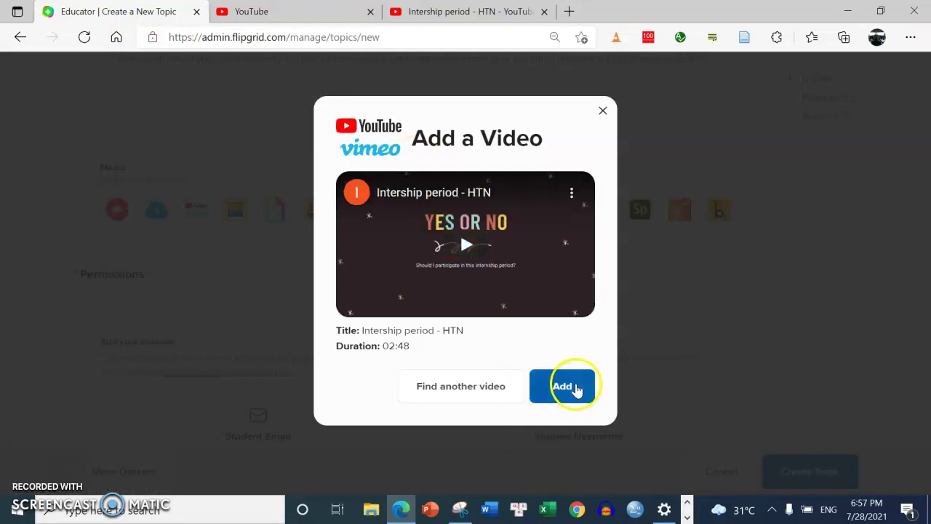
click(576, 387)
drag(924, 189, 927, 118)
click(712, 271)
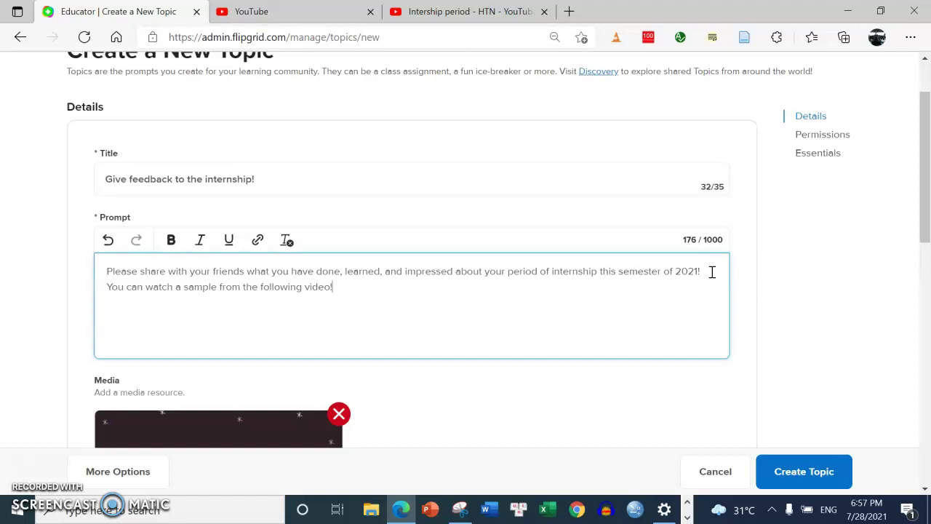
From all media resource options, pick YouTube/Vimeo and confirm replacing the current media
drag(923, 250, 927, 340)
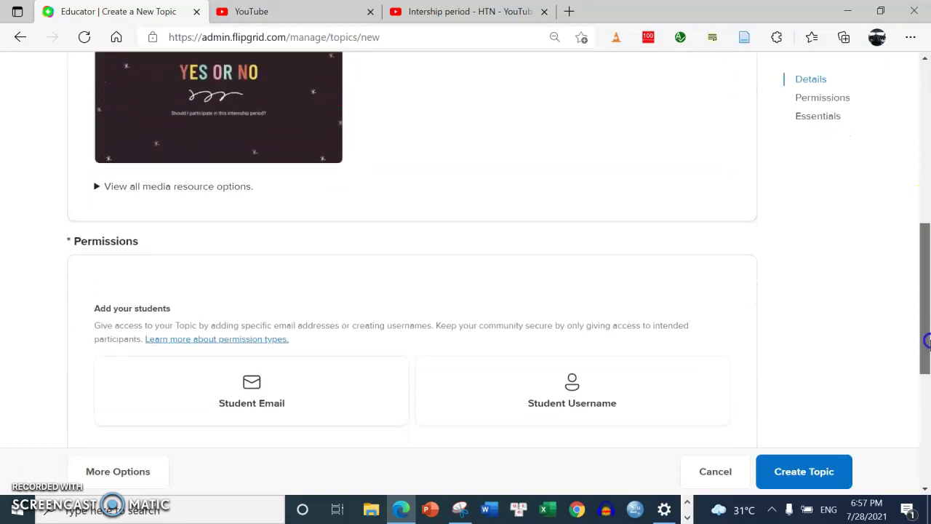
click(233, 186)
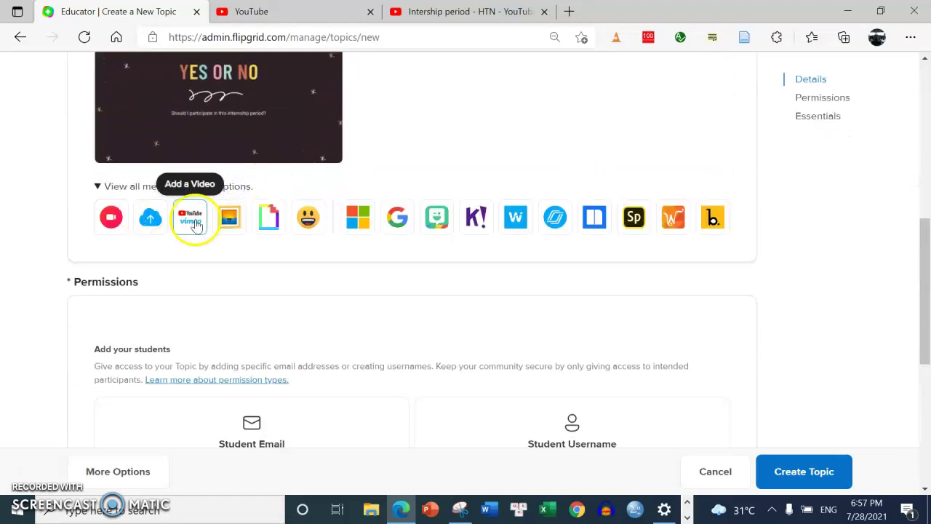
click(195, 222)
click(553, 219)
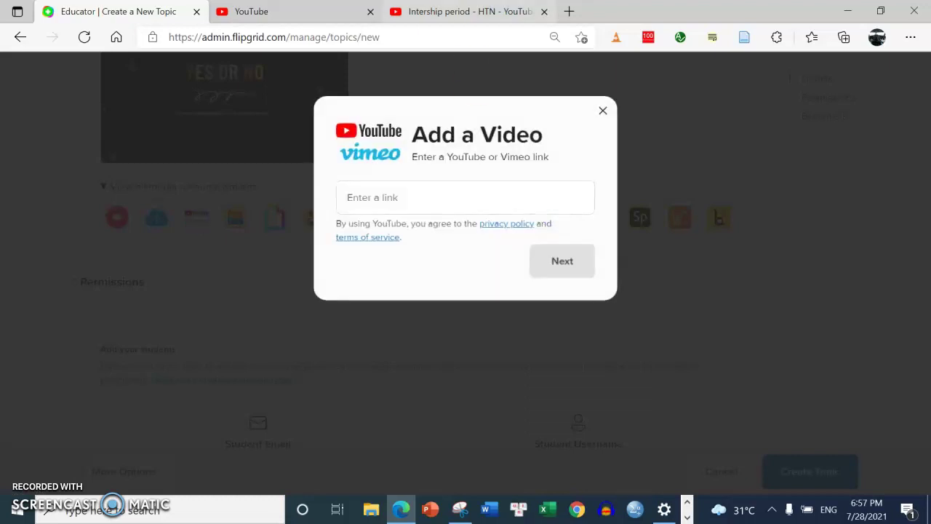
click(296, 9)
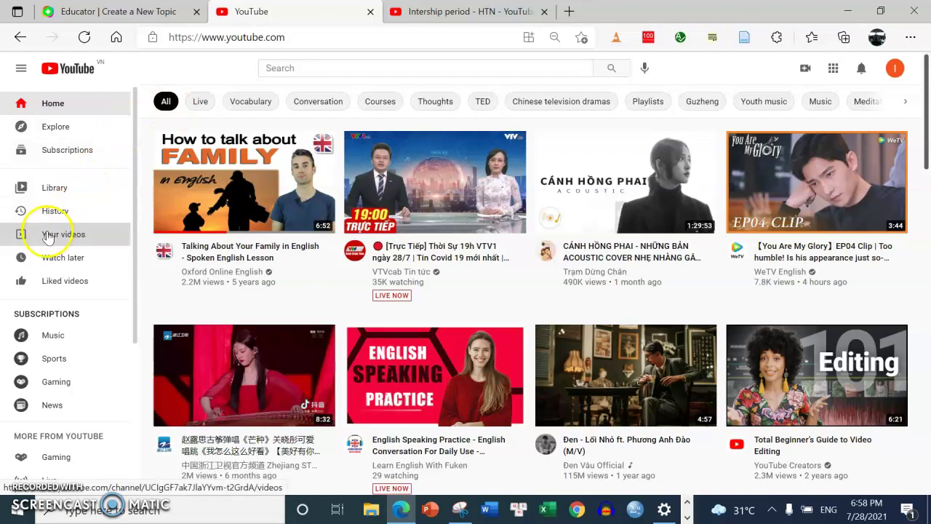
Review the channel's uploads in YouTube Studio's Your videos, then return to YouTube home
click(46, 233)
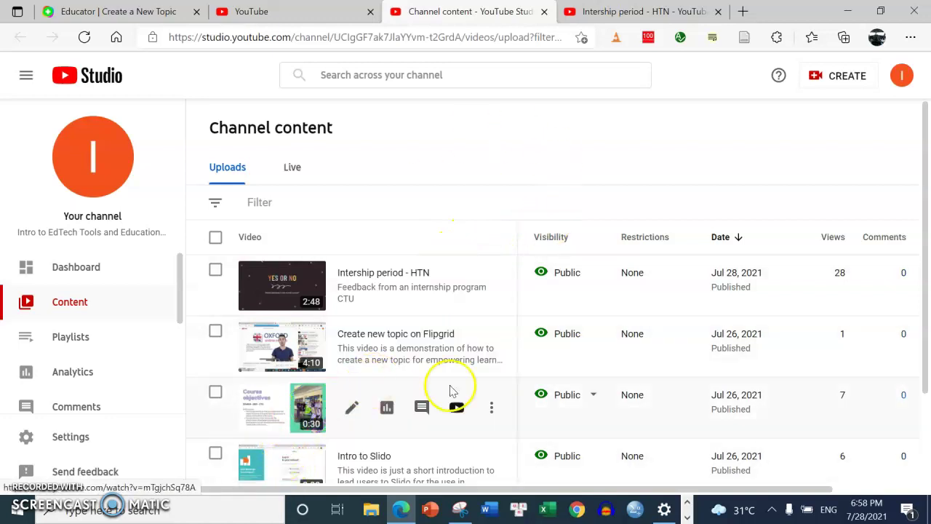
click(257, 481)
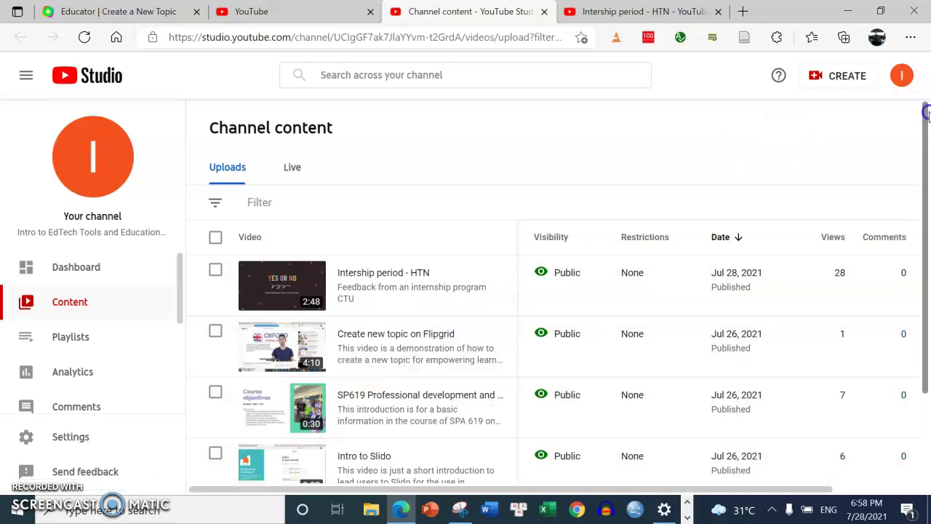
drag(925, 138, 928, 226)
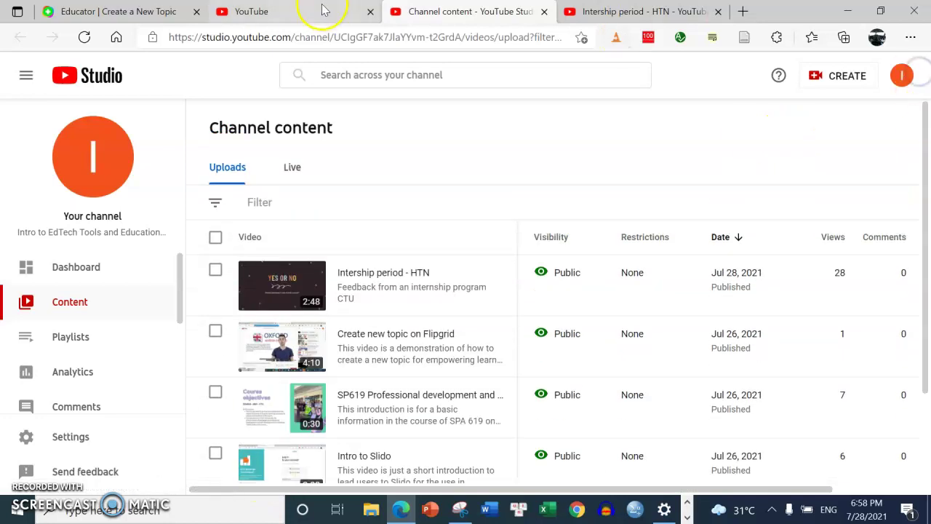
click(324, 9)
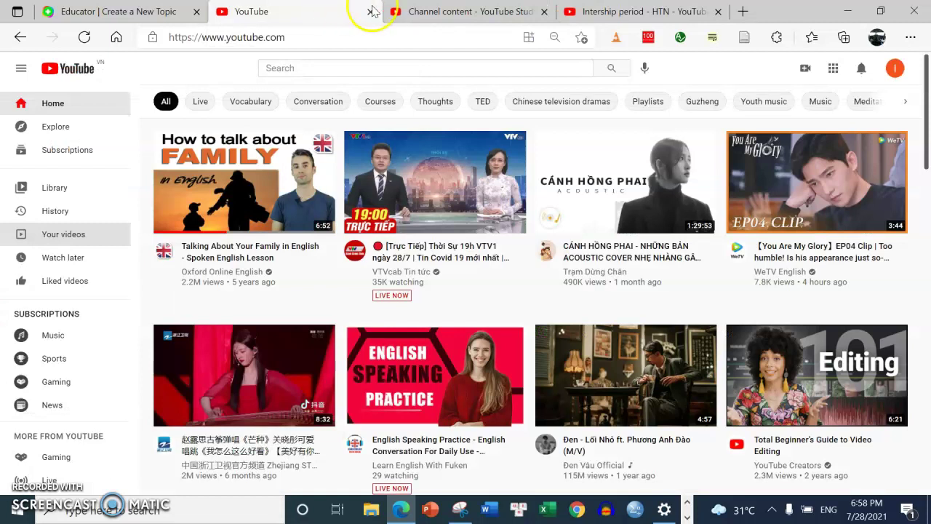
Bring up Zalo and open the contact's conversation through the search
click(687, 518)
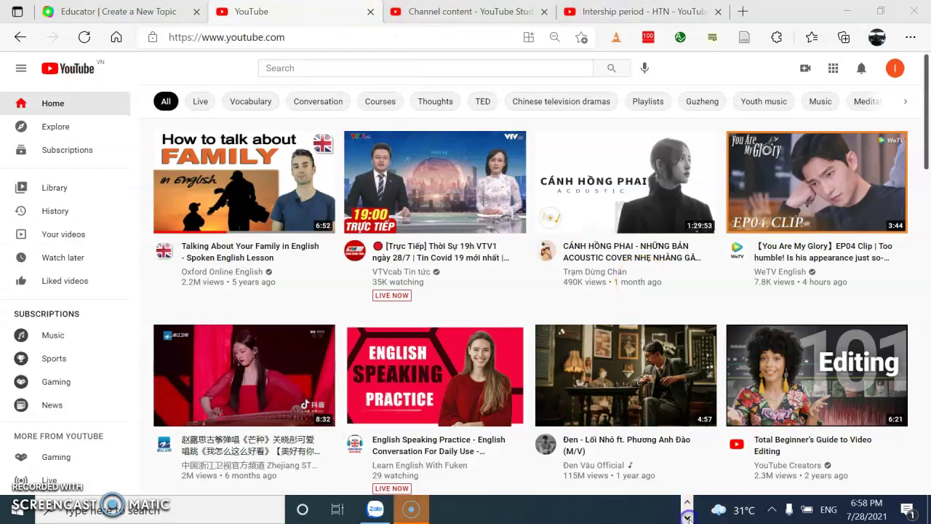
click(375, 509)
click(168, 44)
text(c)
key(BackSpace)
text(ca)
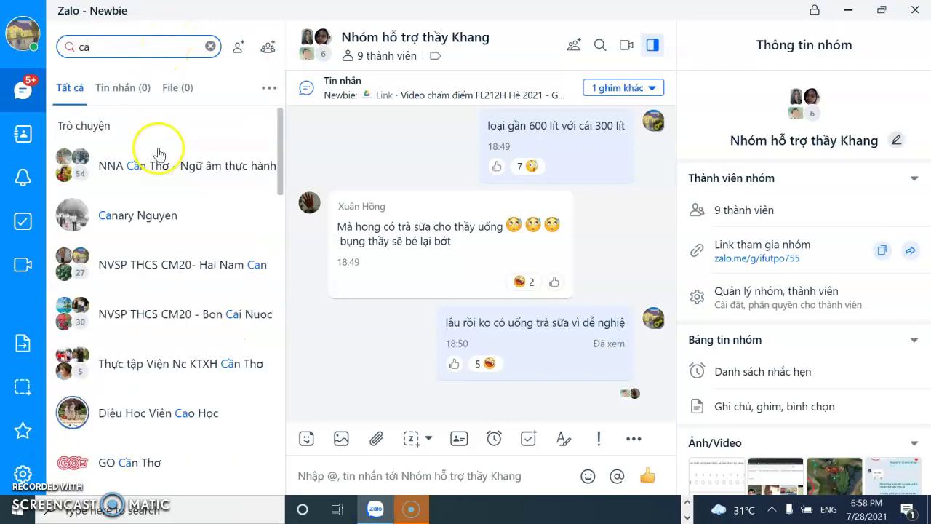
click(135, 218)
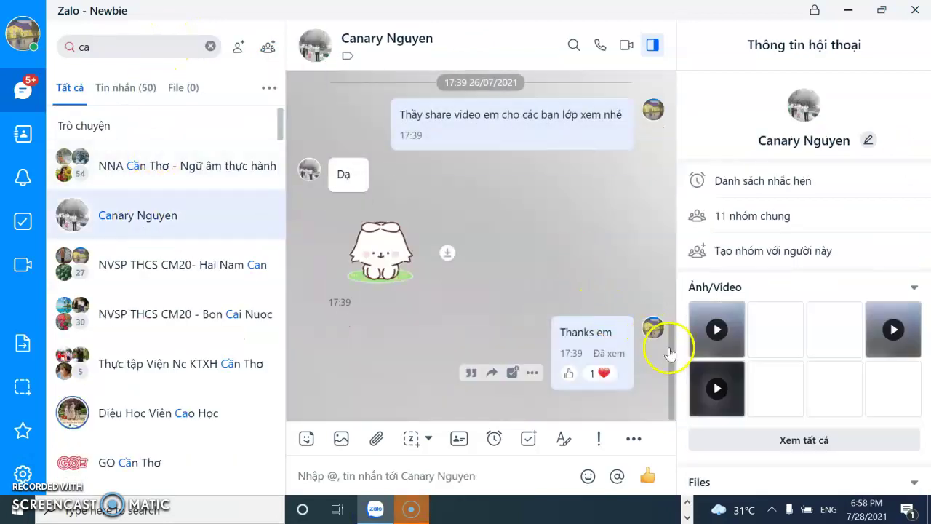
Save the chat's video message to Downloads under the name 'video'
scroll(672, 270, up, 15)
drag(668, 175, 673, 368)
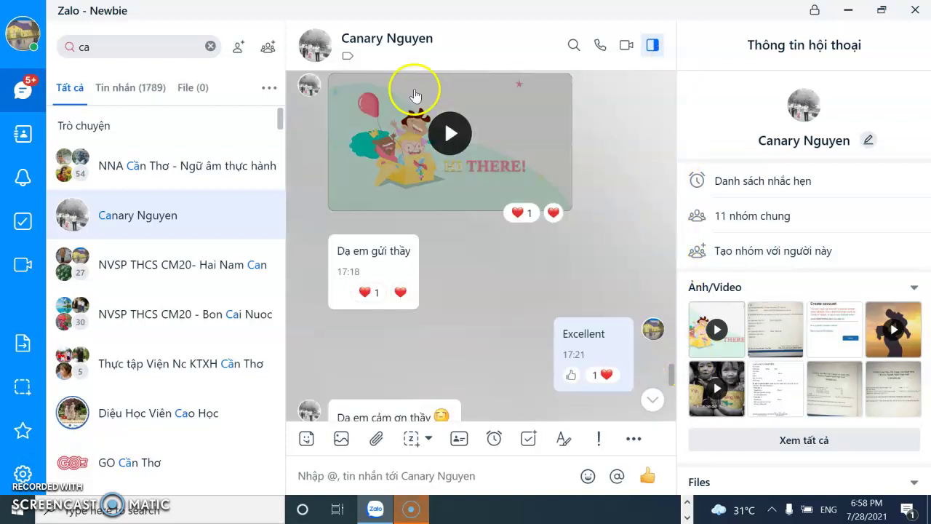
mouse_move(468, 141)
click(634, 217)
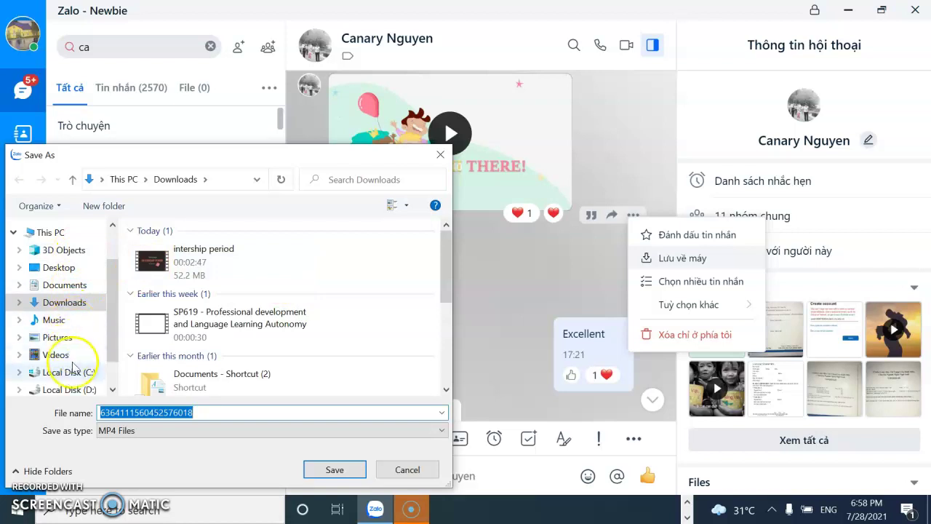
click(67, 304)
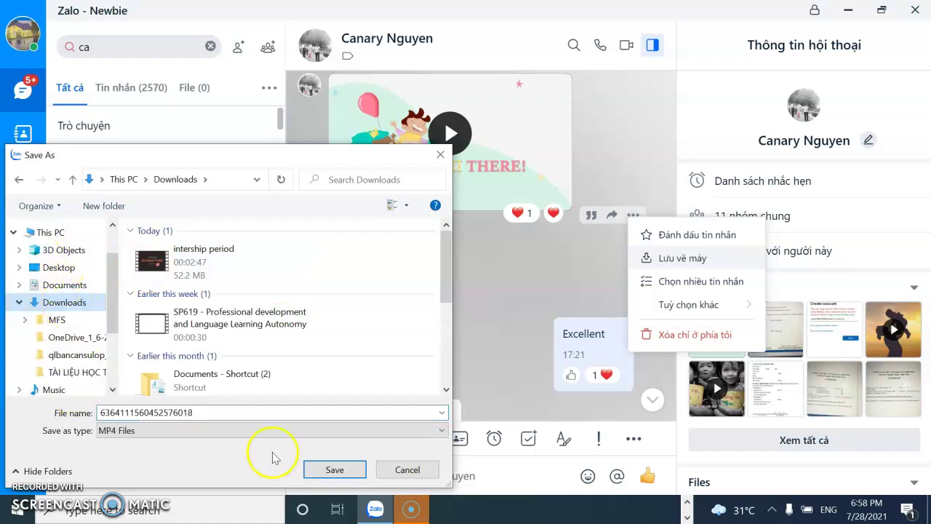
double_click(279, 413)
text(vieo)
key(BackSpace)
key(BackSpace)
text(deo)
key(Return)
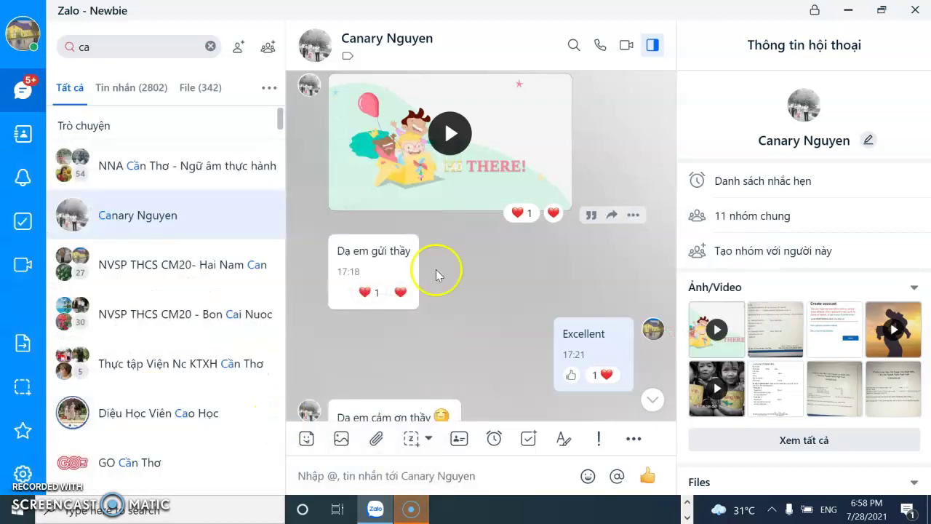
Play the downloaded video in Movies & TV, then stop it and close the app
click(846, 10)
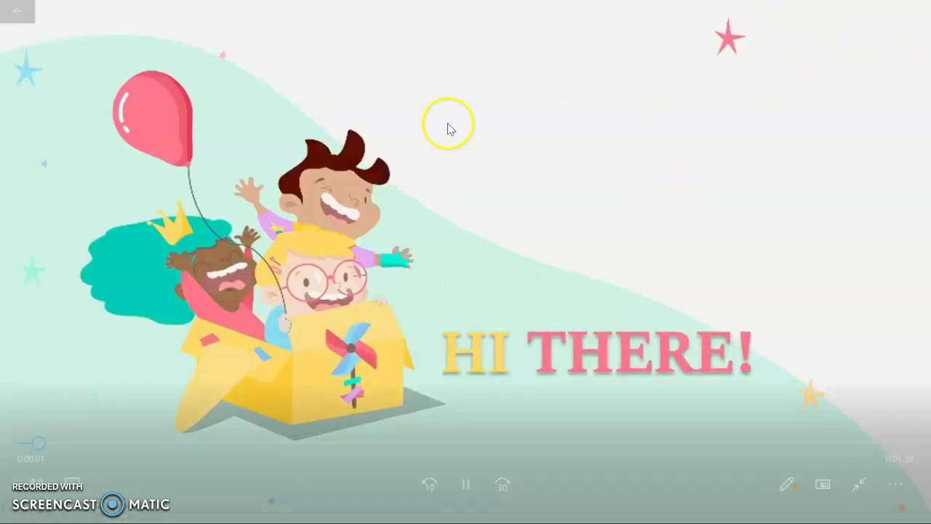
click(15, 10)
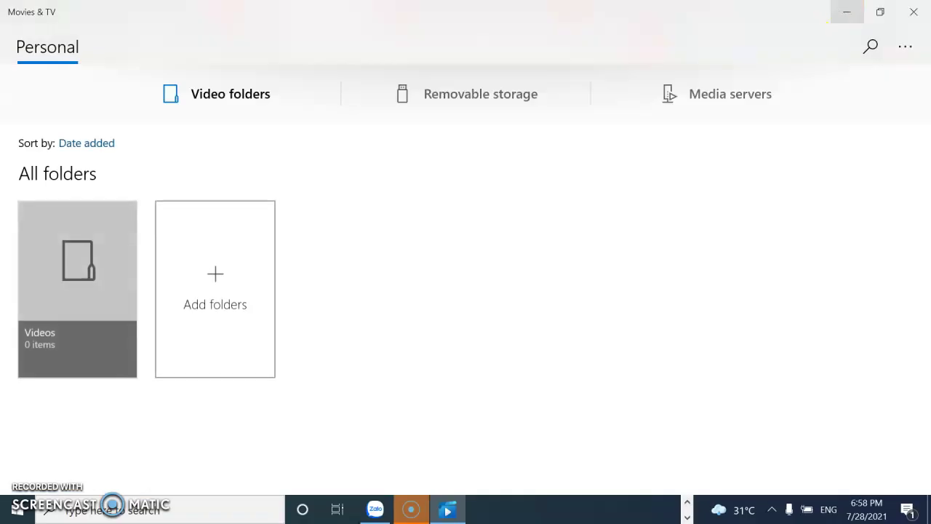
click(914, 12)
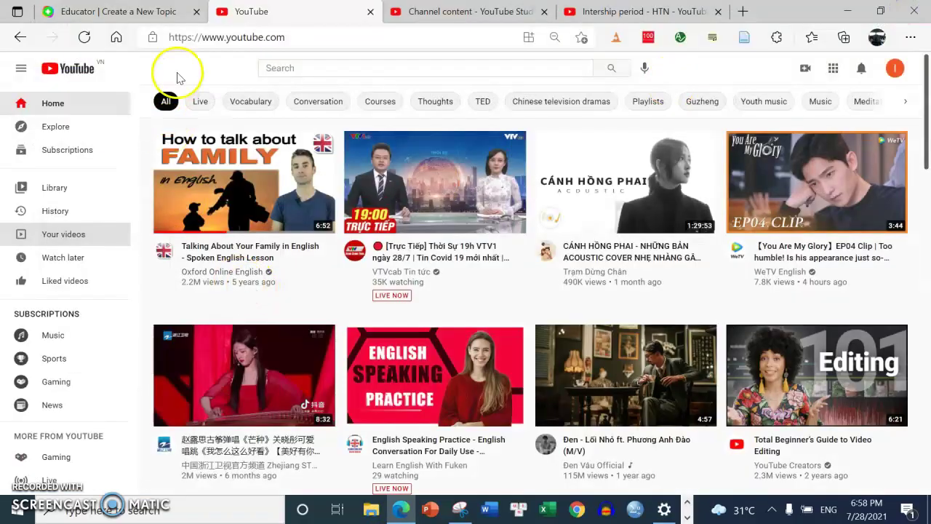
Replace the topic's media with 'video' from Downloads, confirming the 'HI THERE!' cover photo
click(124, 10)
click(604, 112)
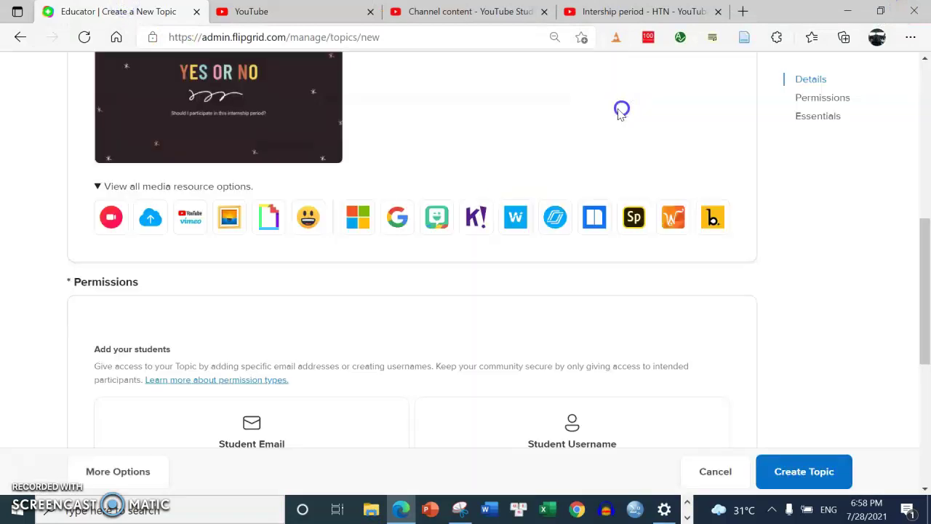
click(151, 222)
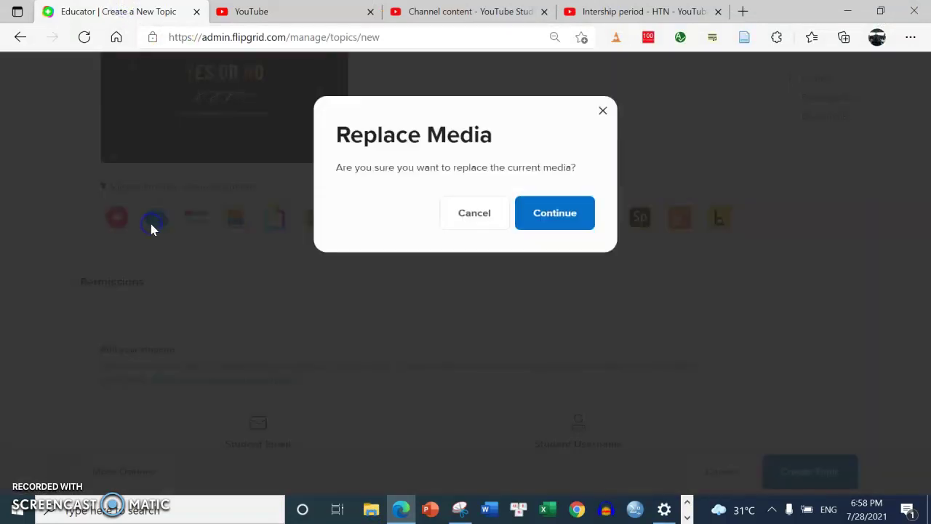
click(567, 211)
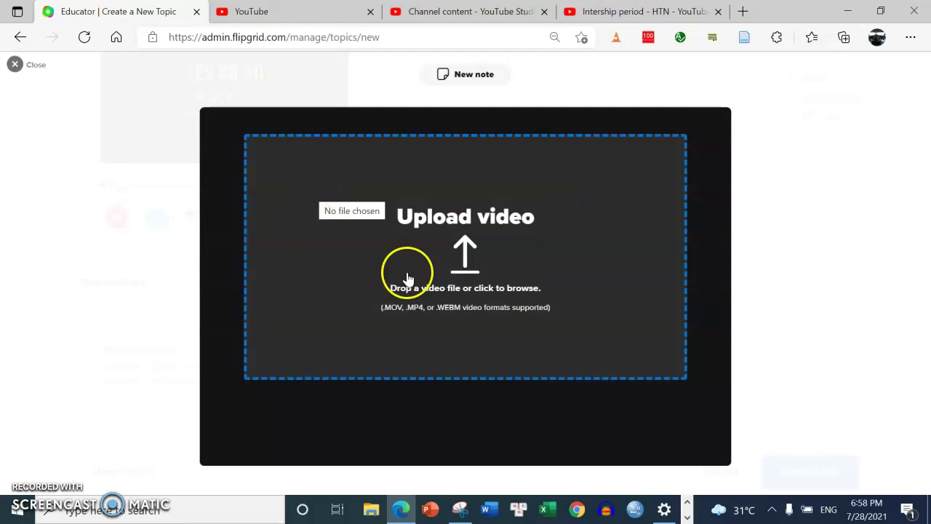
click(434, 290)
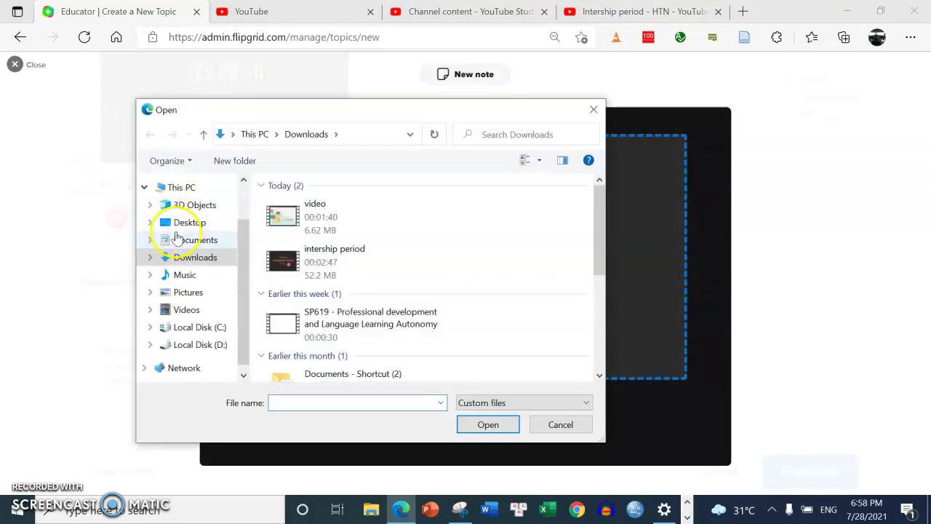
double_click(324, 217)
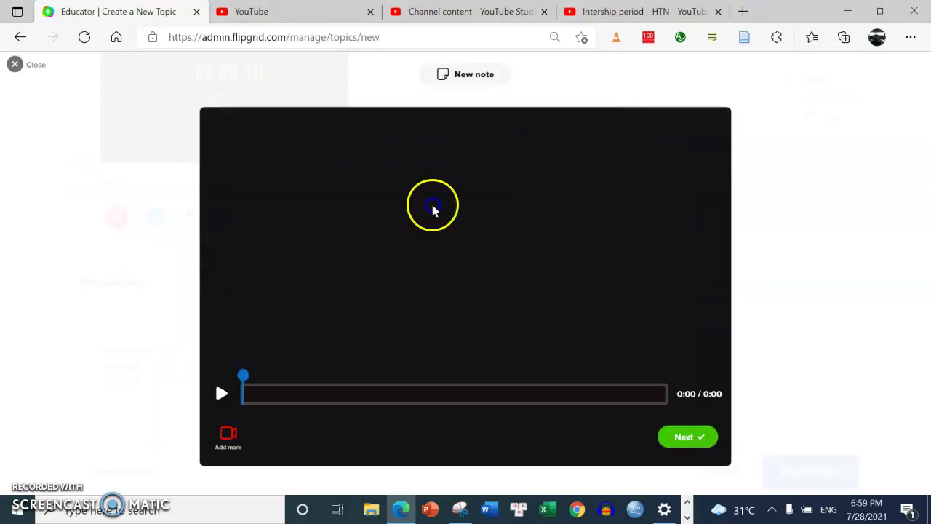
click(668, 439)
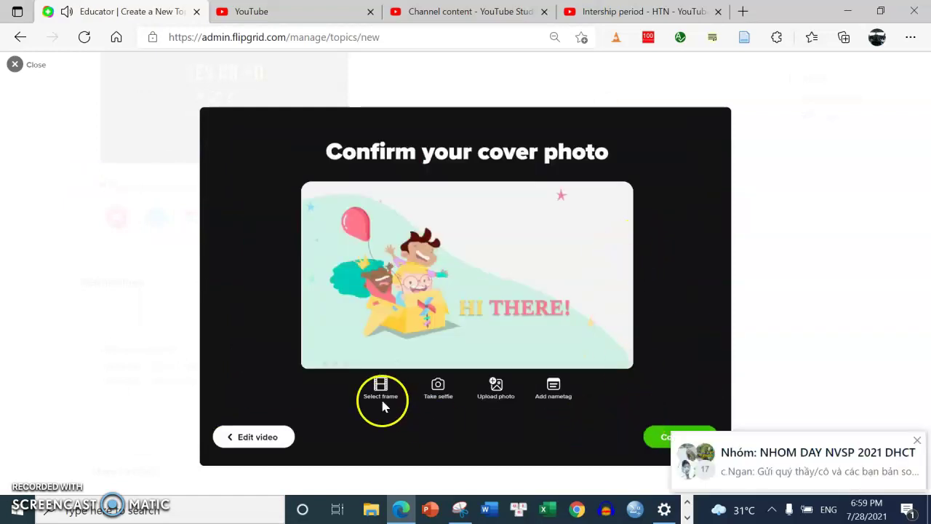
click(666, 437)
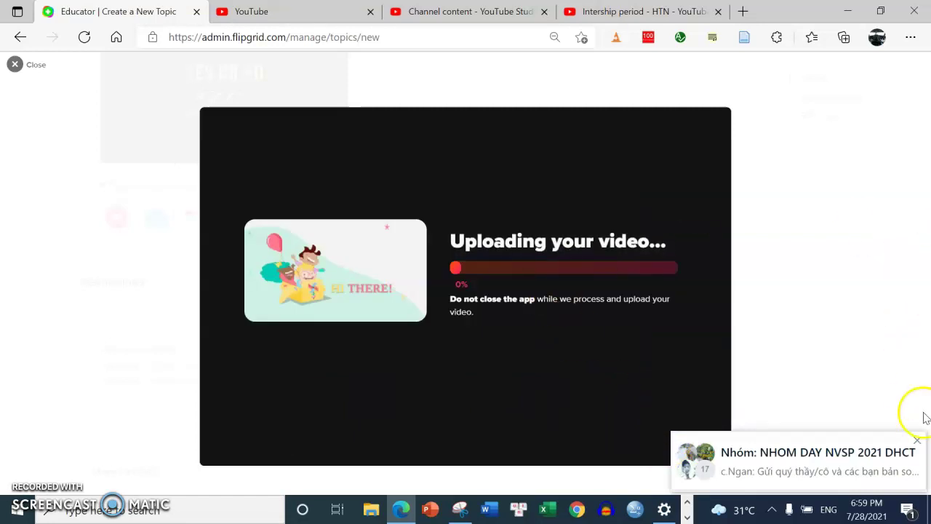
click(917, 441)
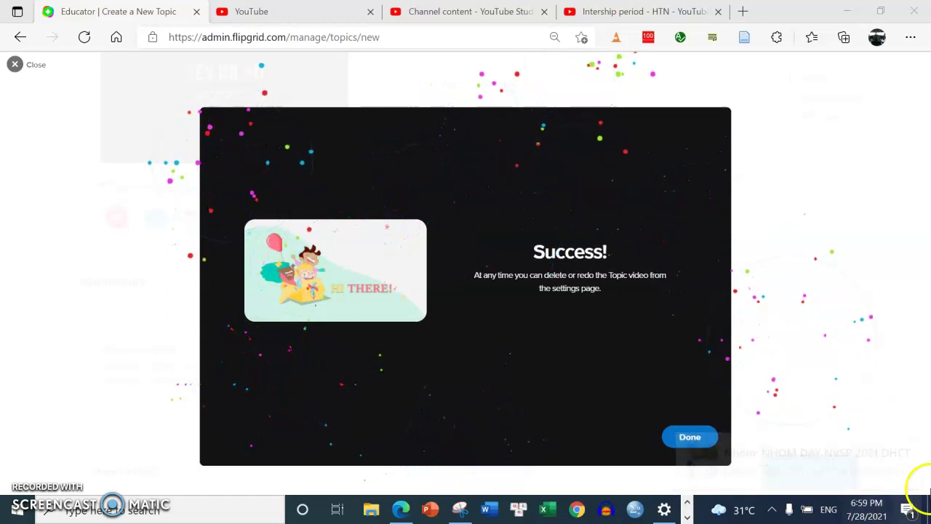
Dismiss the Success screen once the video upload reaches 100%
click(706, 440)
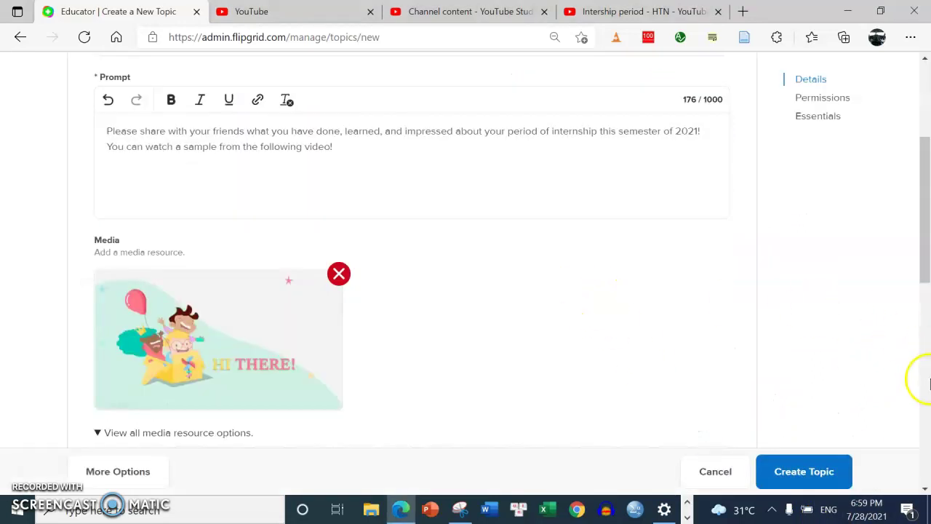
drag(920, 262, 927, 307)
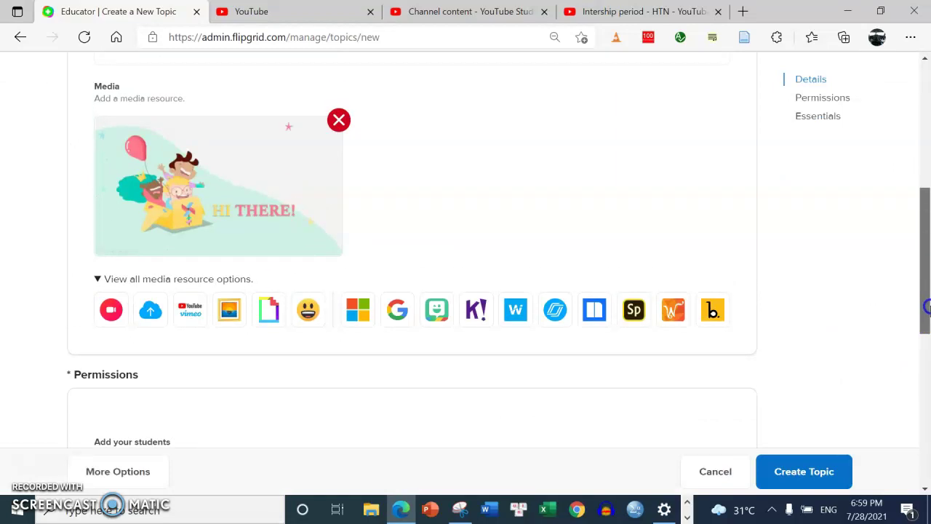
click(98, 278)
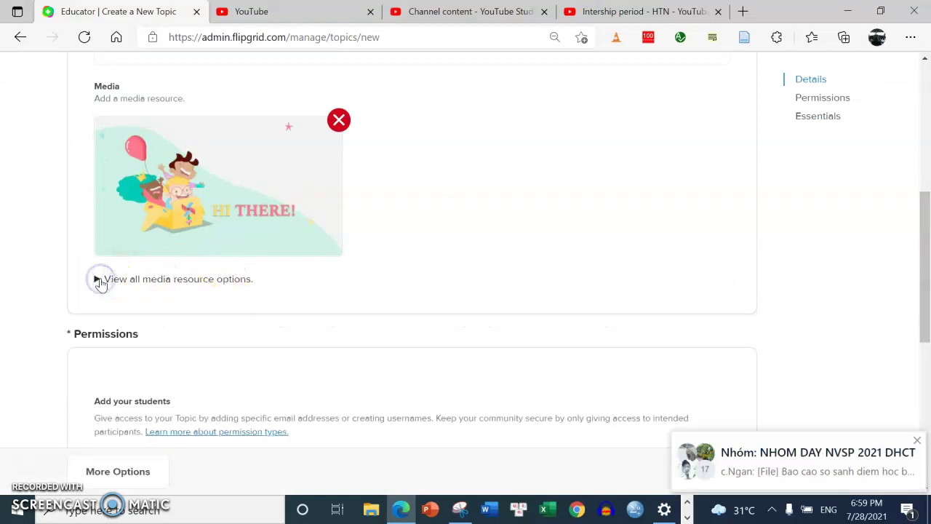
click(98, 279)
drag(918, 279, 924, 261)
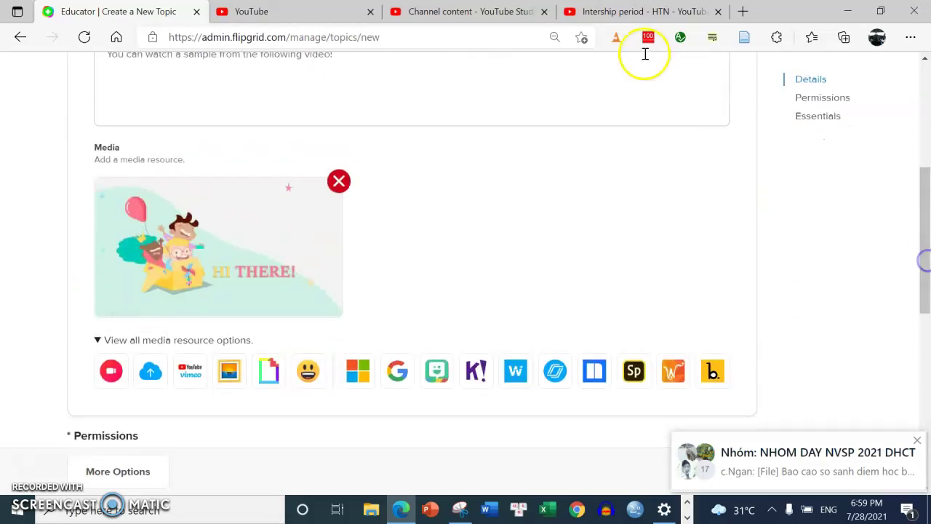
click(601, 9)
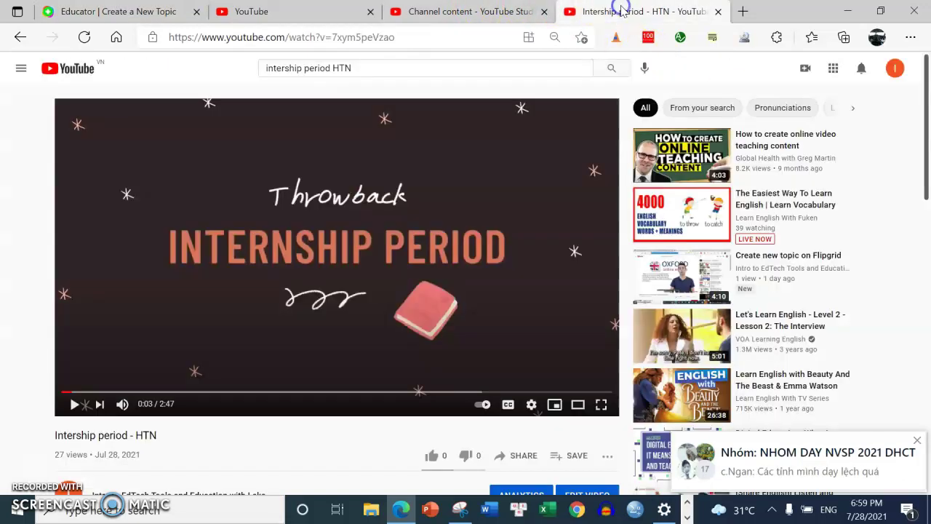
click(342, 35)
click(342, 10)
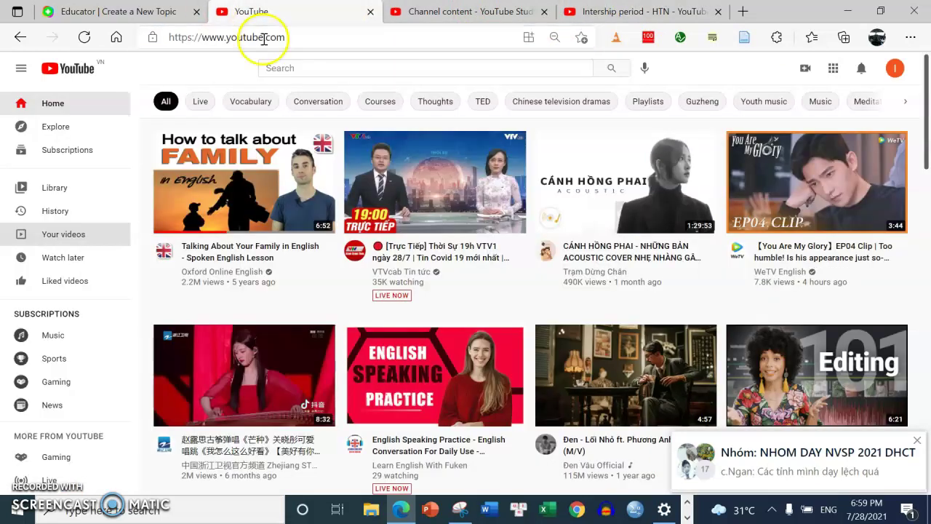
click(137, 11)
drag(920, 287, 926, 234)
Append 'at the link or in the video.' to the prompt and paste the YouTube link below
click(486, 216)
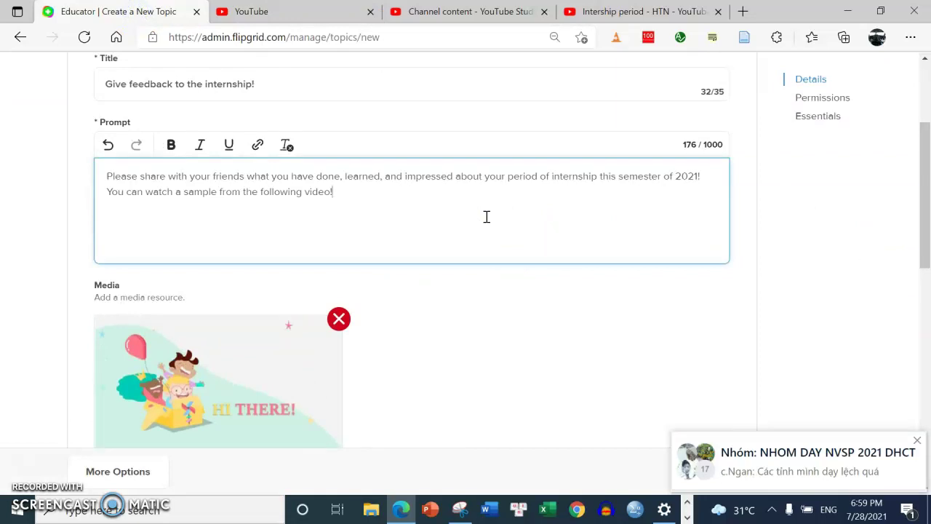
text(at the link or in the video.)
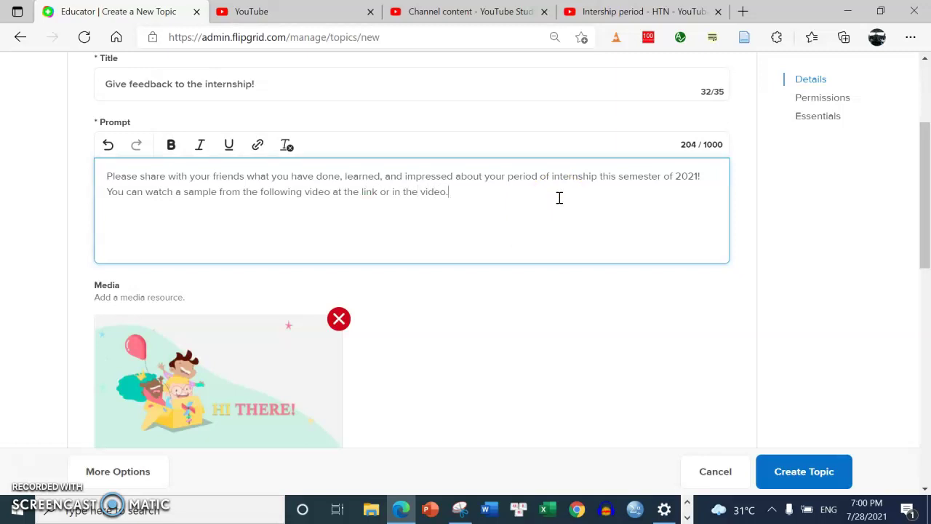
text(https://www.youtube.com/watch?v=7xym5peVzao)
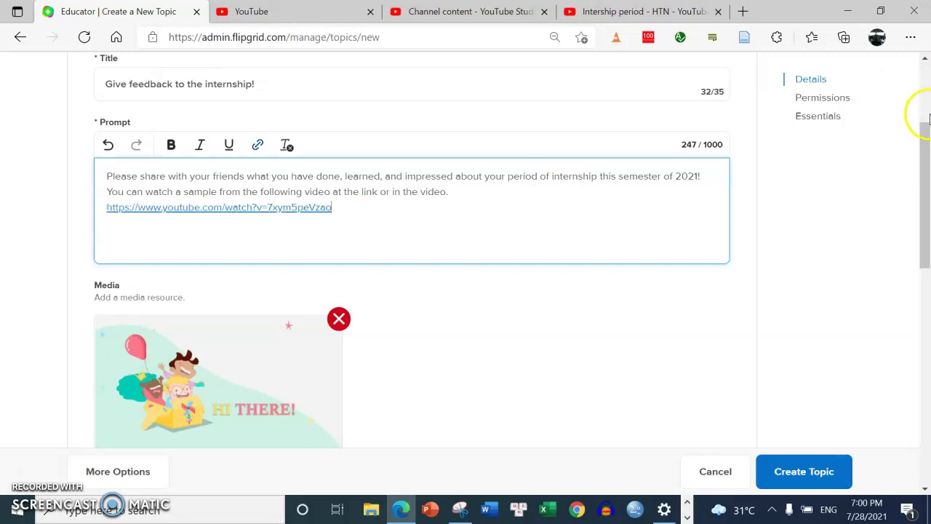
Choose Student Email permissions and place the cursor in the empty email domains field
drag(926, 150, 927, 368)
click(259, 111)
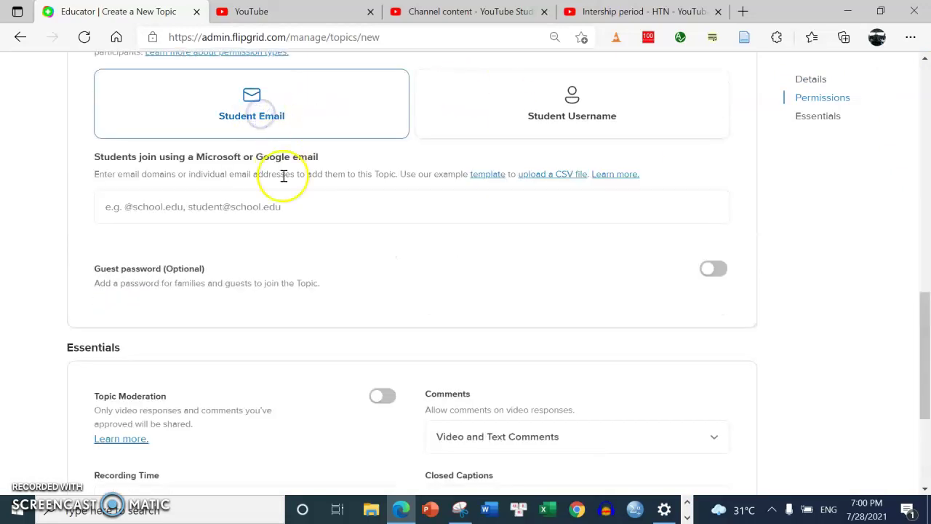
click(277, 208)
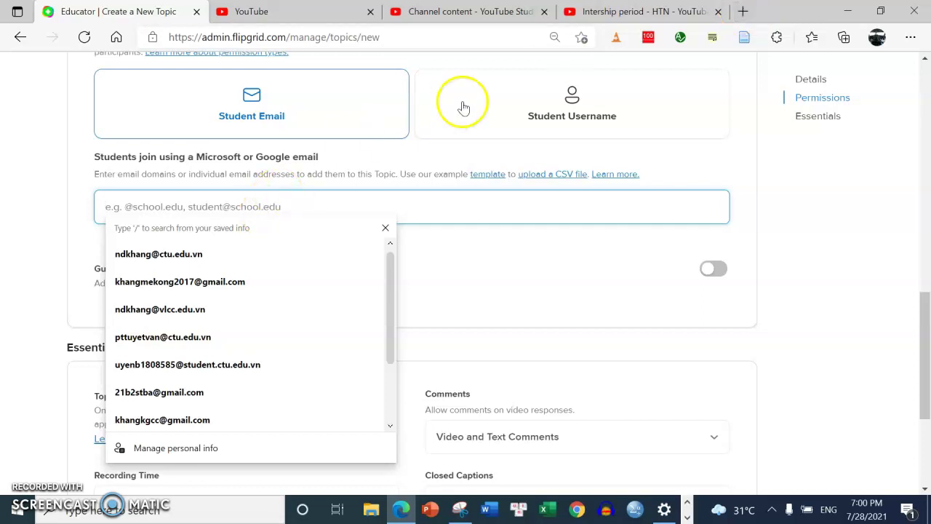
Search Gmail in a new tab for the first student and select their full address
click(745, 11)
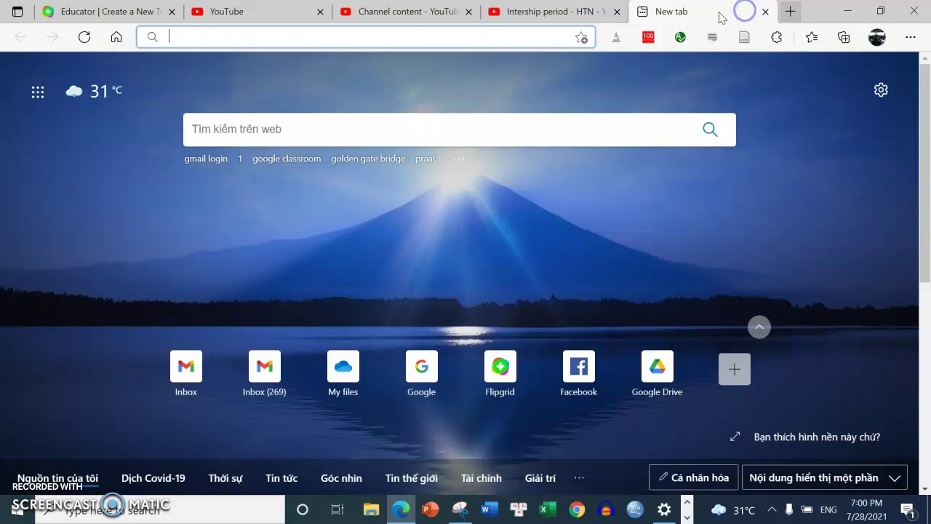
click(188, 366)
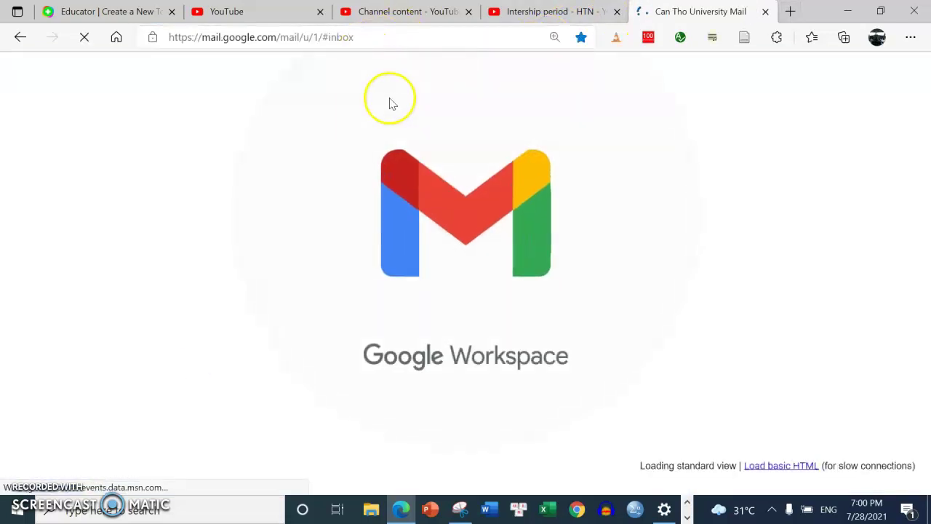
click(359, 75)
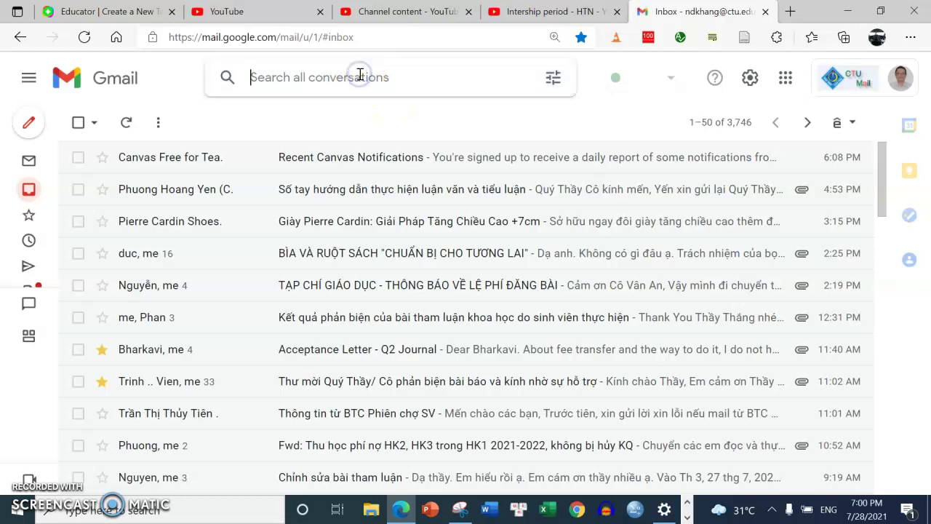
text(uye)
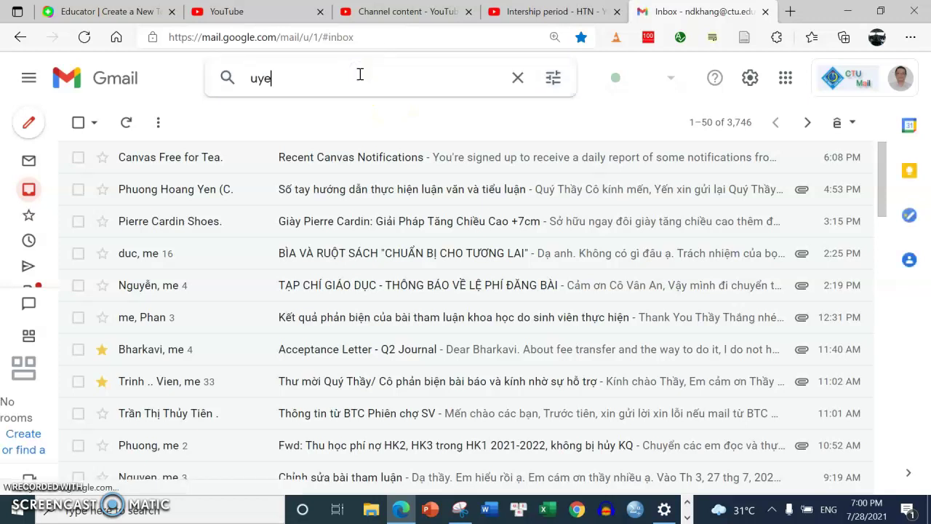
key(BackSpace)
key(BackSpace)
key(BackSpace)
key(BackSpace)
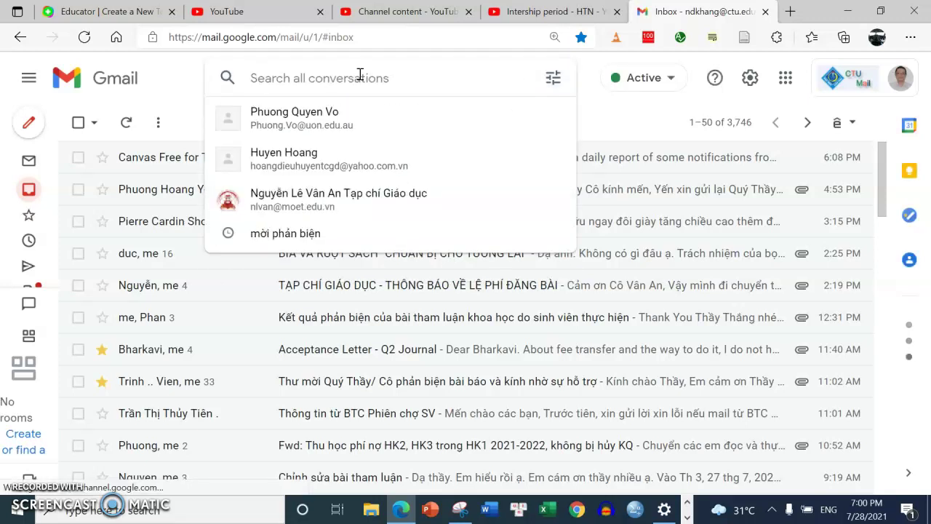
text(nganb)
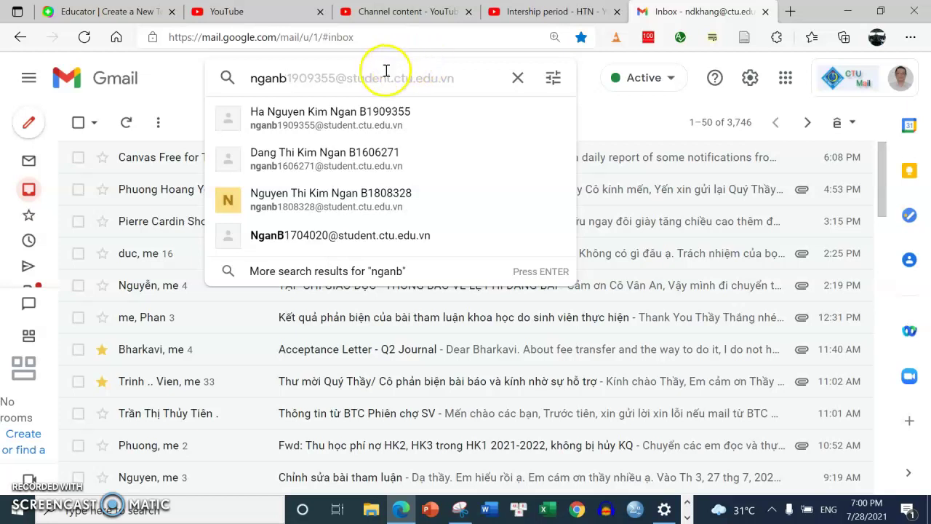
click(366, 121)
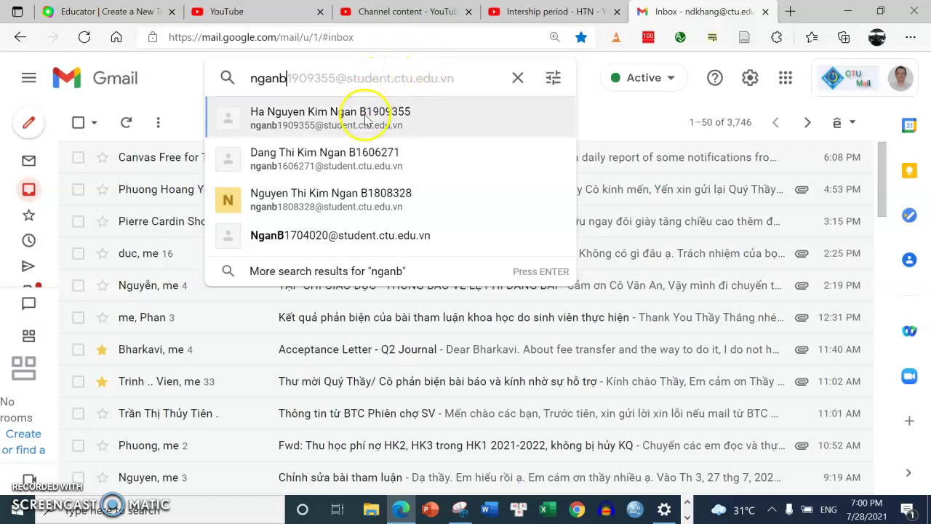
click(474, 78)
key(ctrl+c)
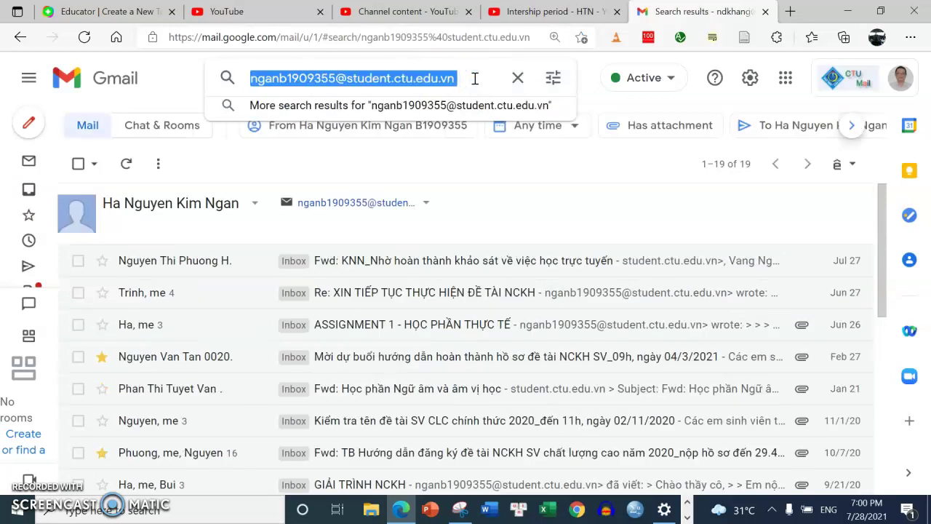
click(110, 12)
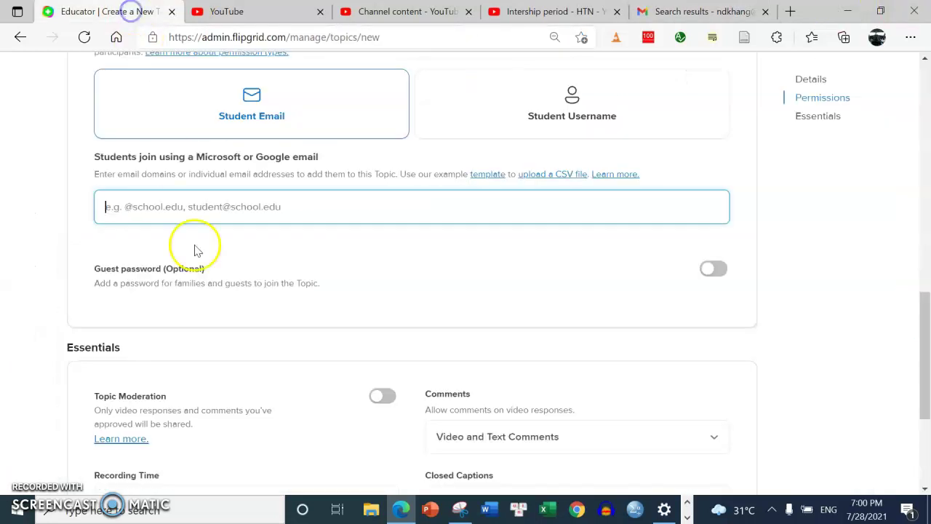
Paste the first student's address into the student email field, ending it with a semicolon
click(158, 211)
key(ctrl+v)
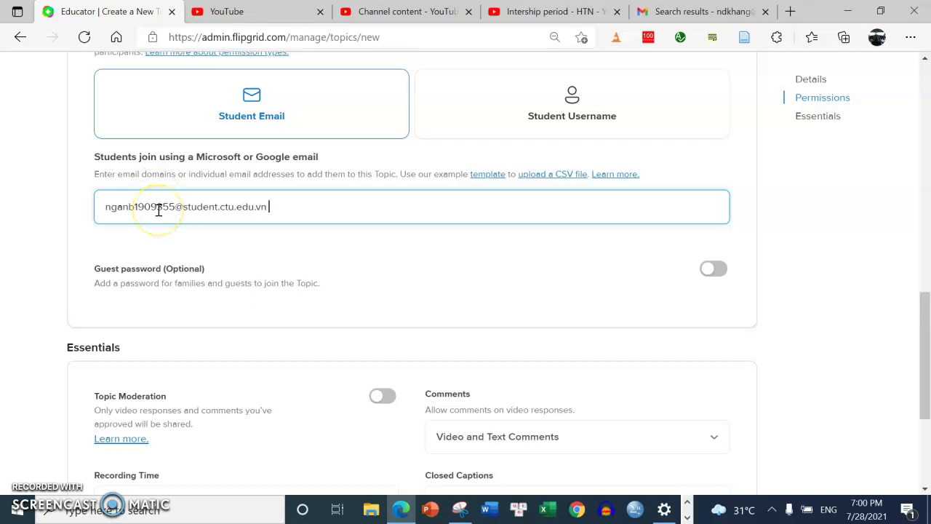
key(BackSpace)
text(;)
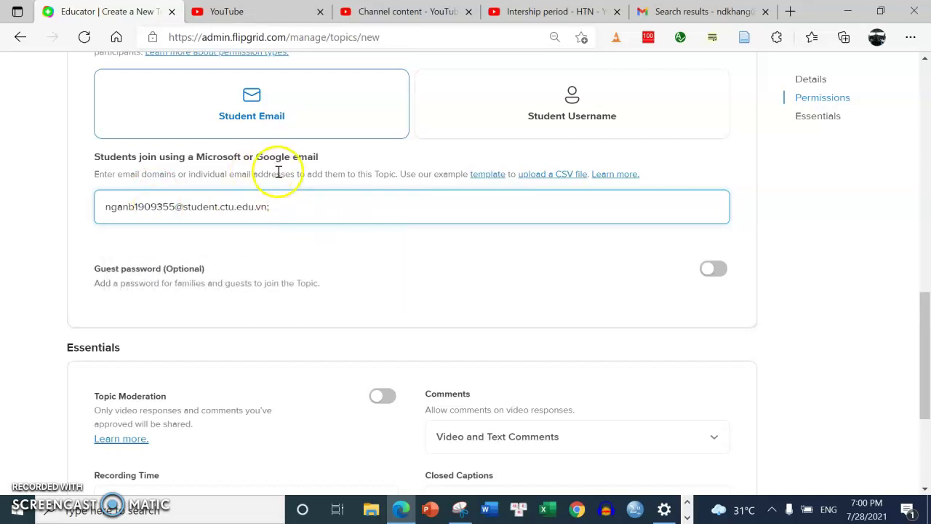
click(650, 13)
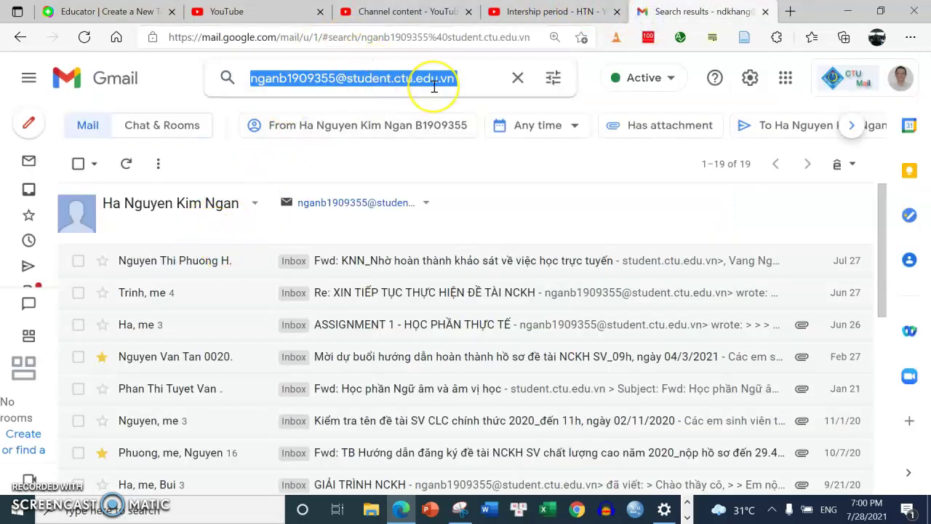
Look up the second student's address in Gmail and add it as a second invited email
text(tram)
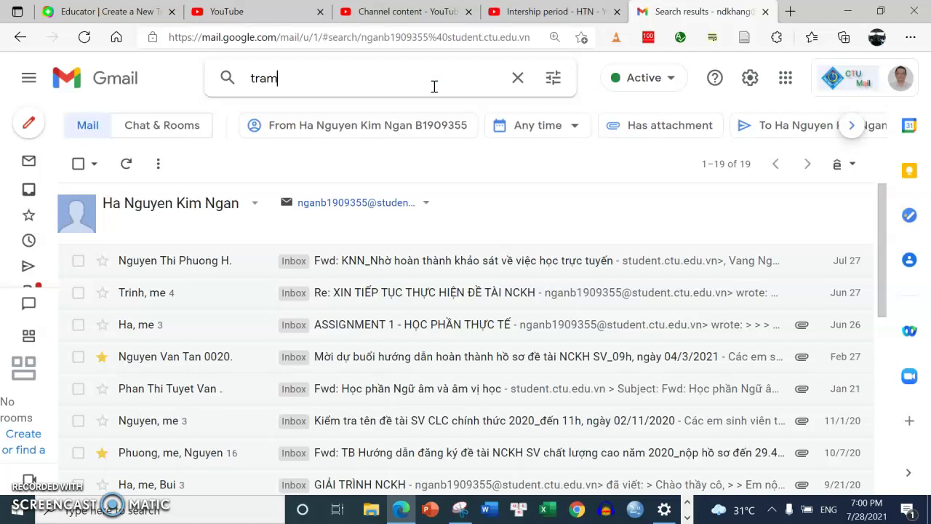
click(363, 118)
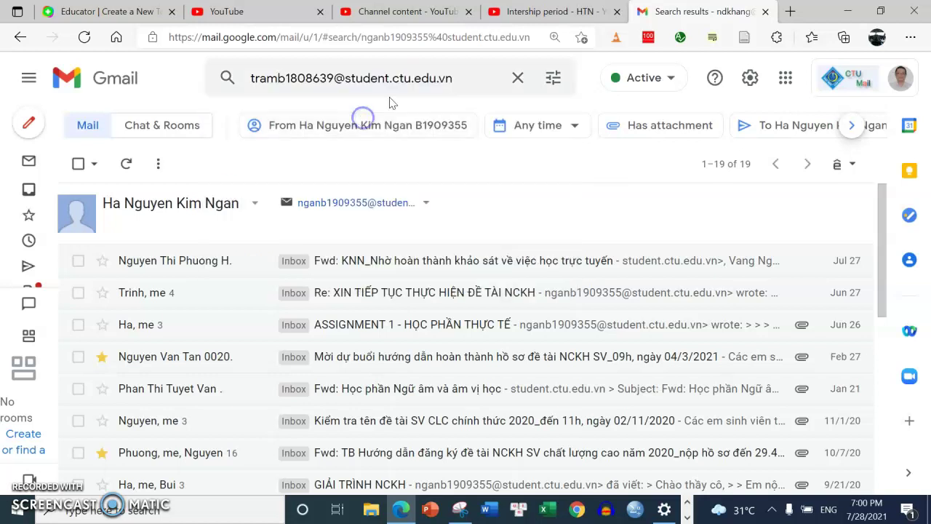
click(278, 71)
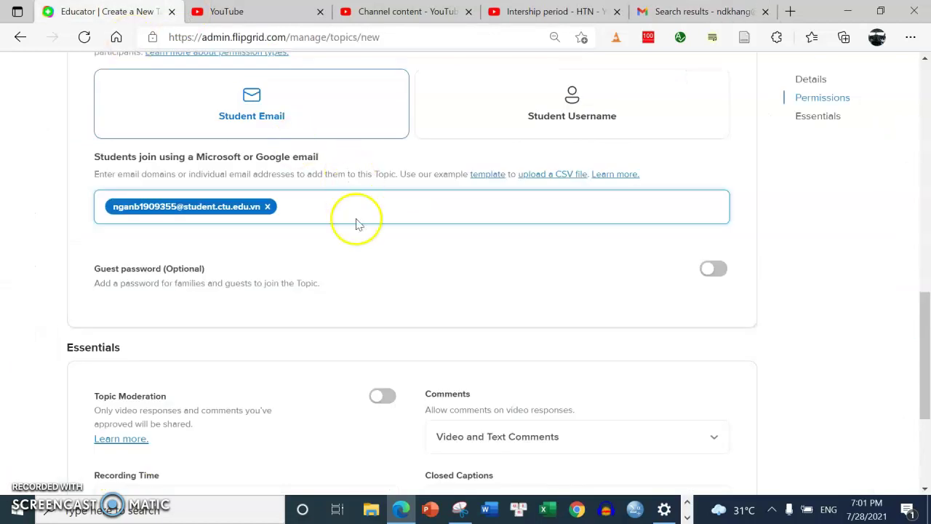
click(357, 214)
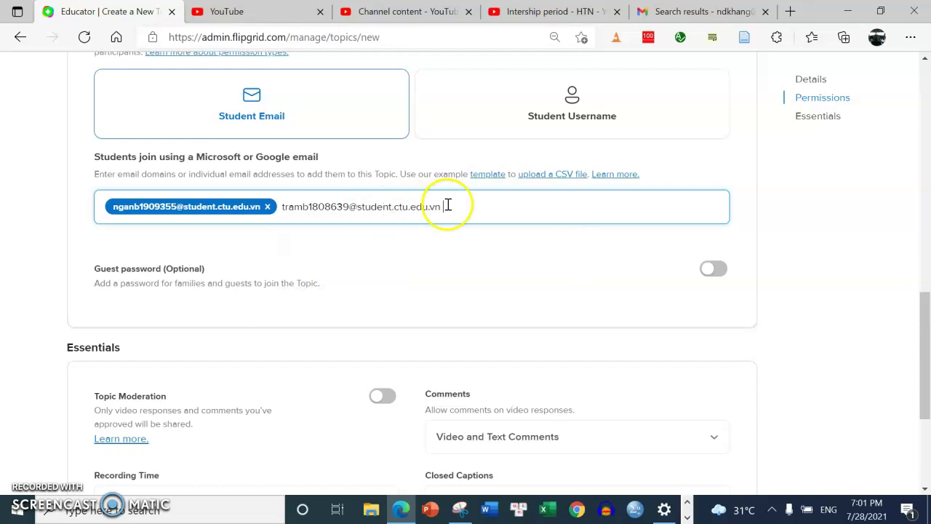
key(Return)
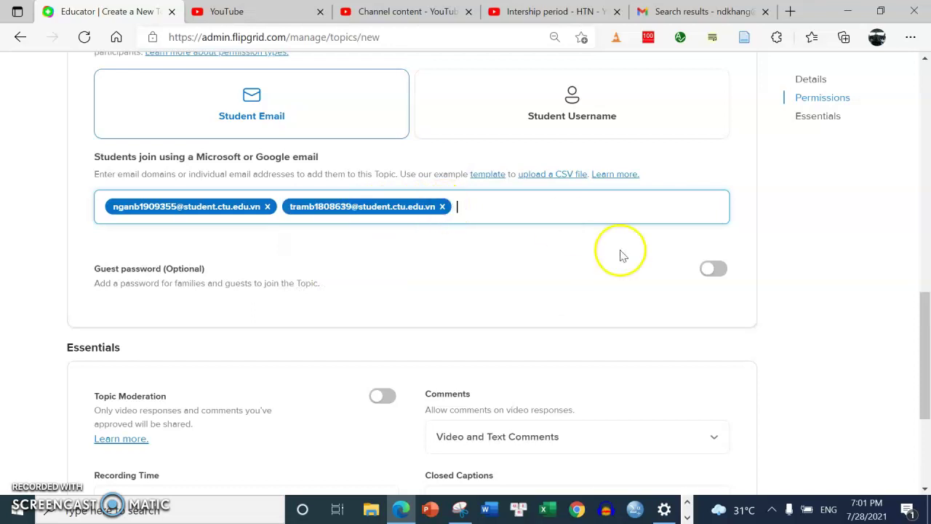
Switch on Topic Moderation in the Essentials settings
scroll(922, 364, down, 3)
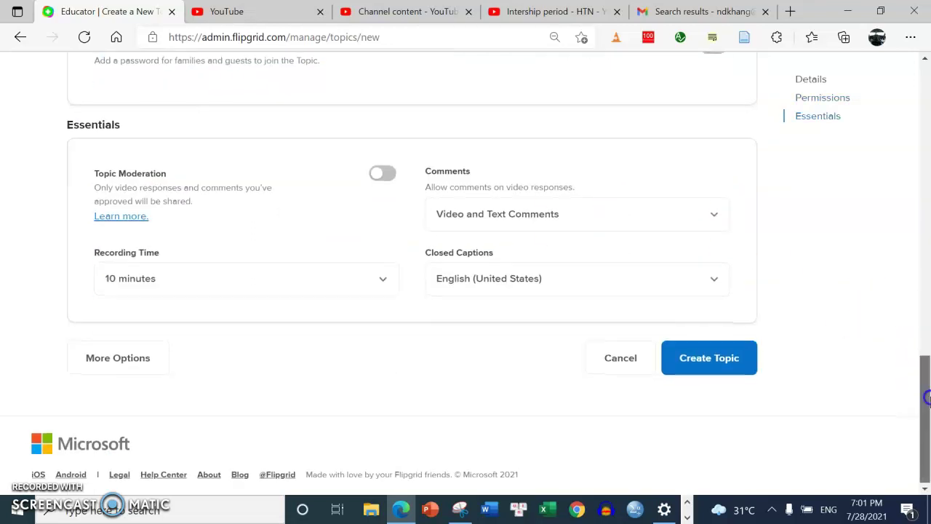
scroll(927, 396, up, 2)
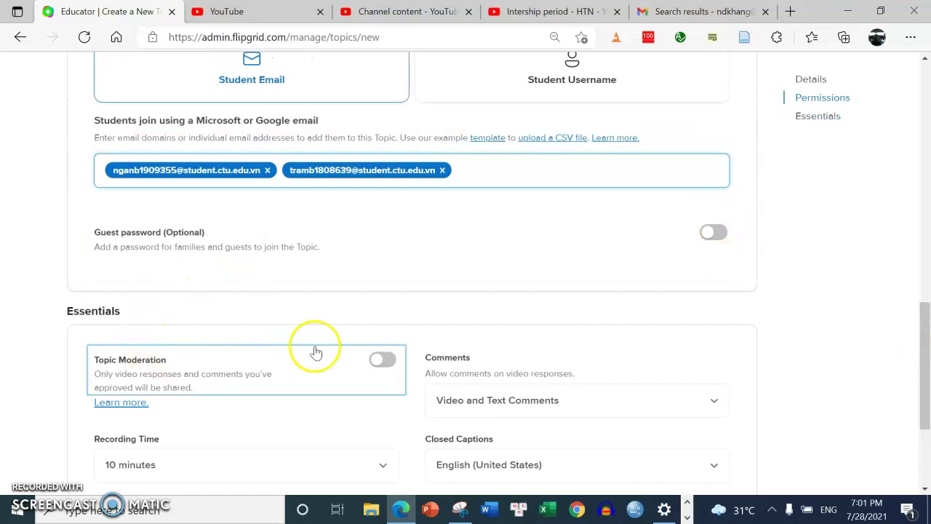
click(391, 359)
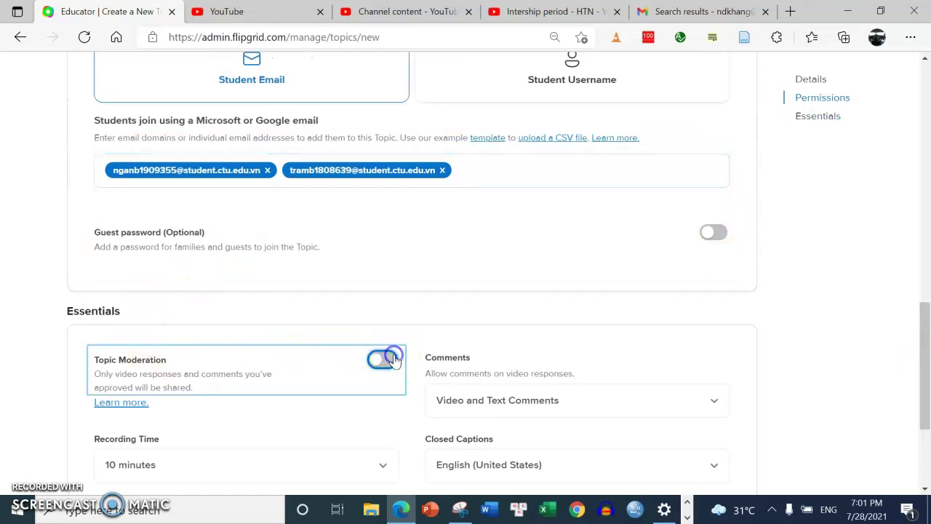
Set the recording time limit to 5 minutes and create the topic
scroll(921, 320, down, 2)
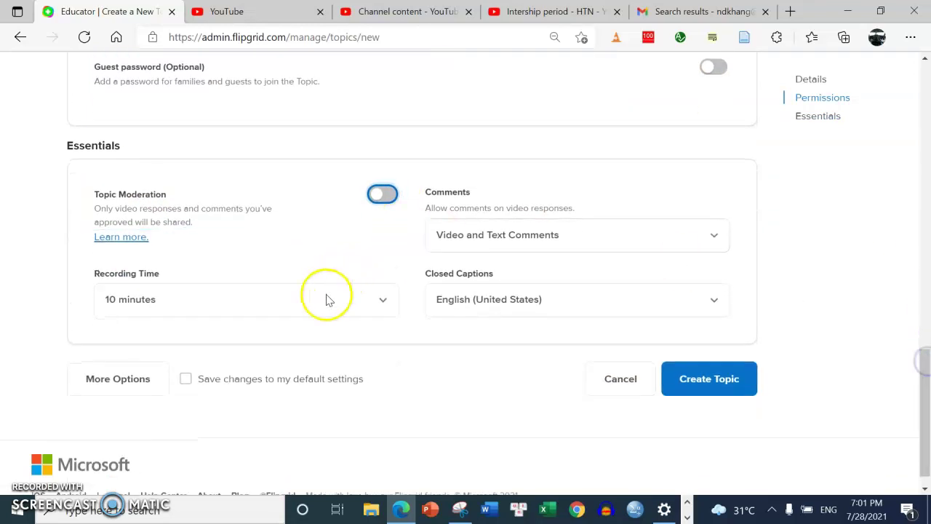
click(327, 300)
drag(391, 363, 395, 400)
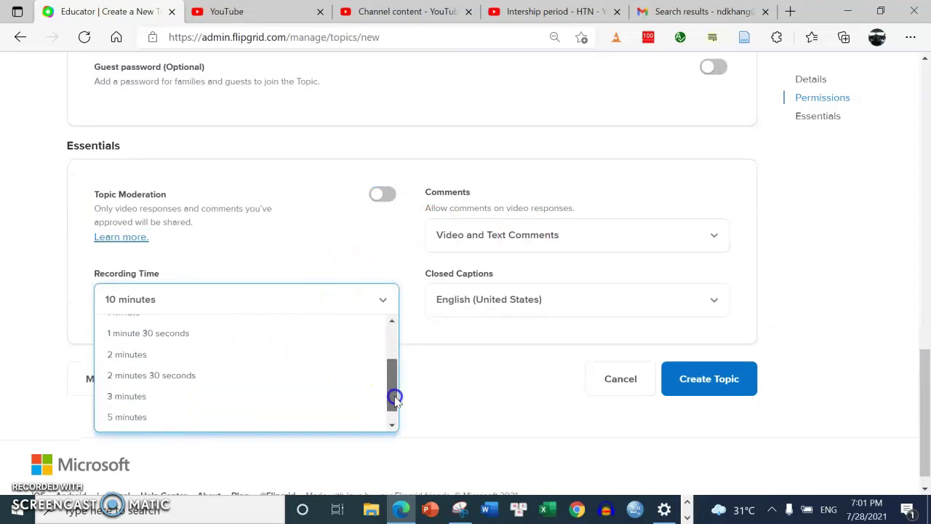
click(136, 416)
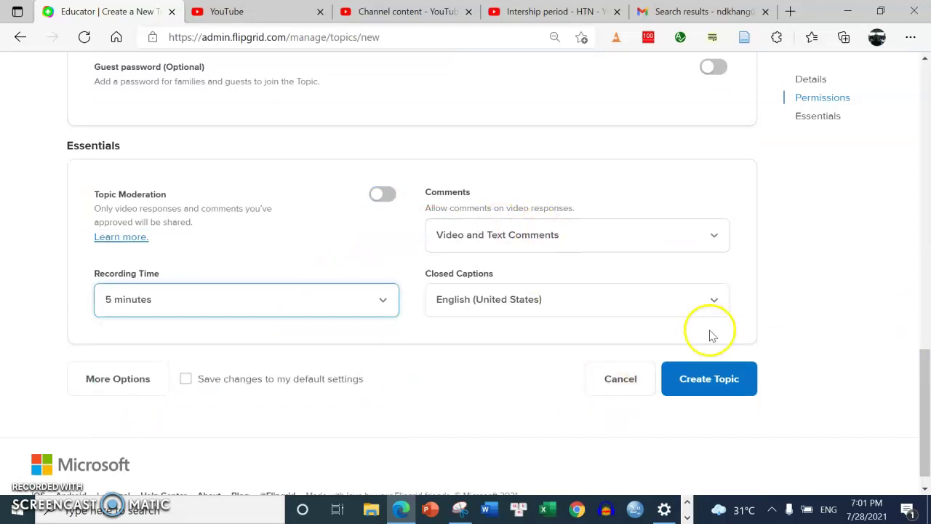
click(709, 386)
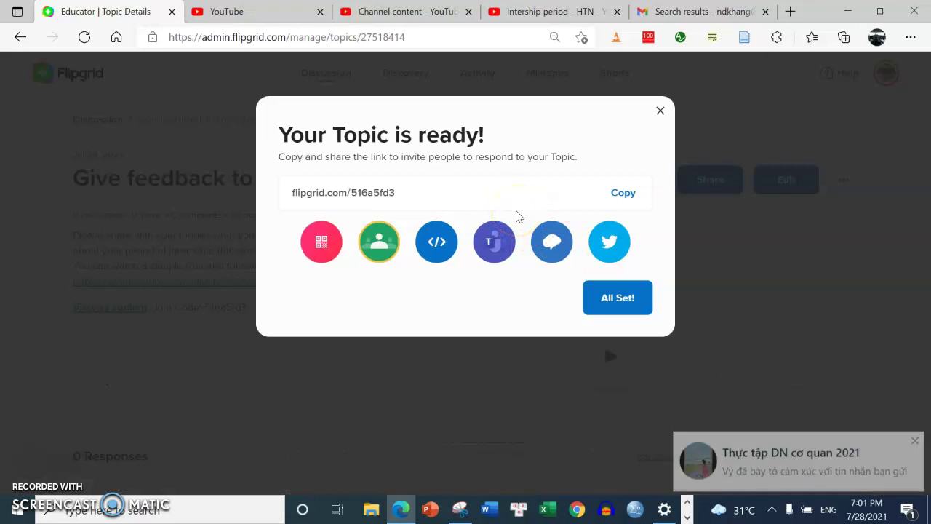
click(630, 194)
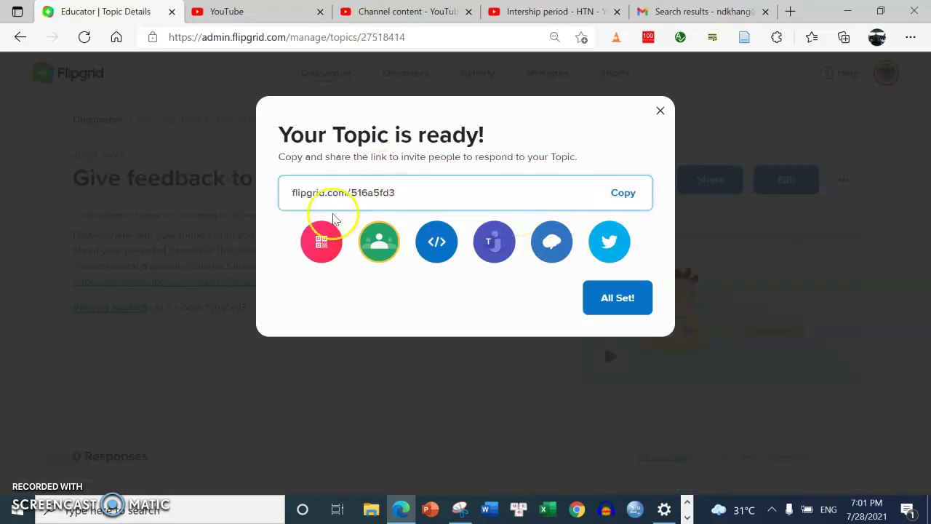
click(322, 244)
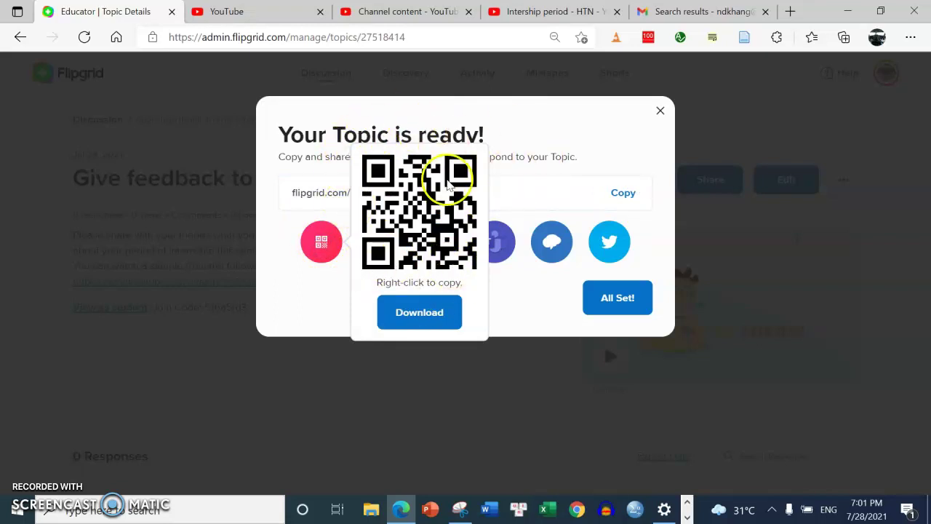
click(588, 192)
click(616, 296)
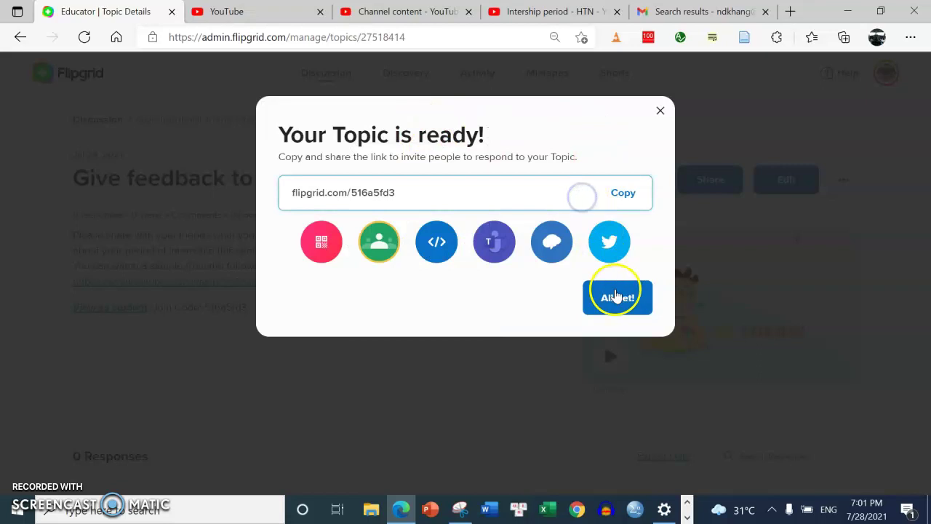
drag(926, 183, 385, 200)
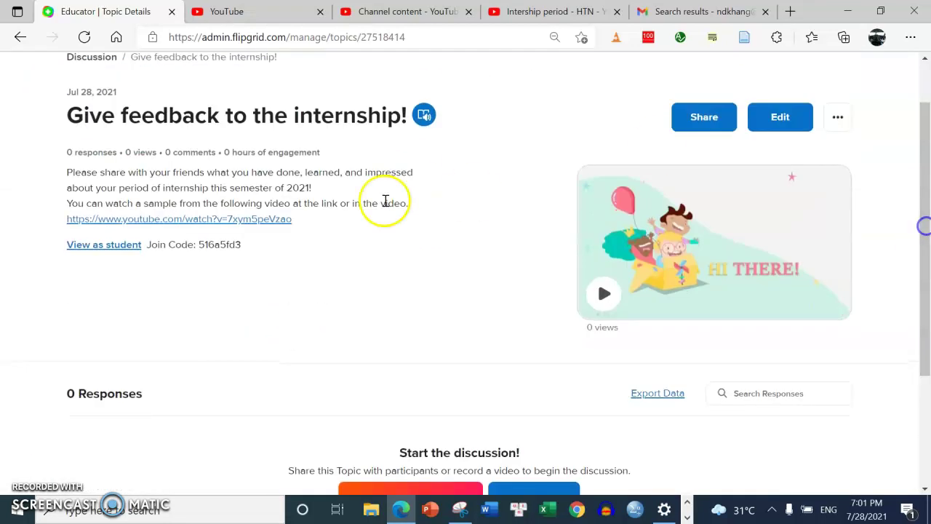
click(102, 246)
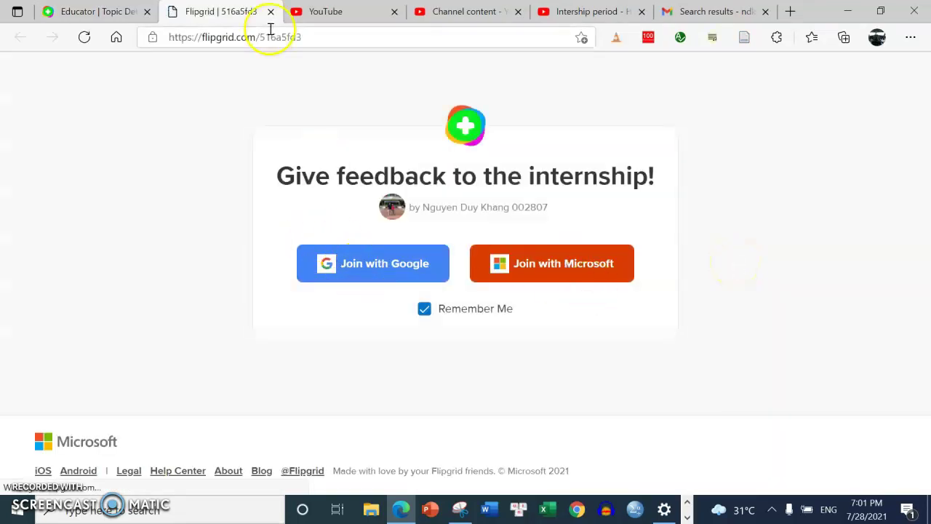
click(116, 13)
scroll(925, 245, down, 2)
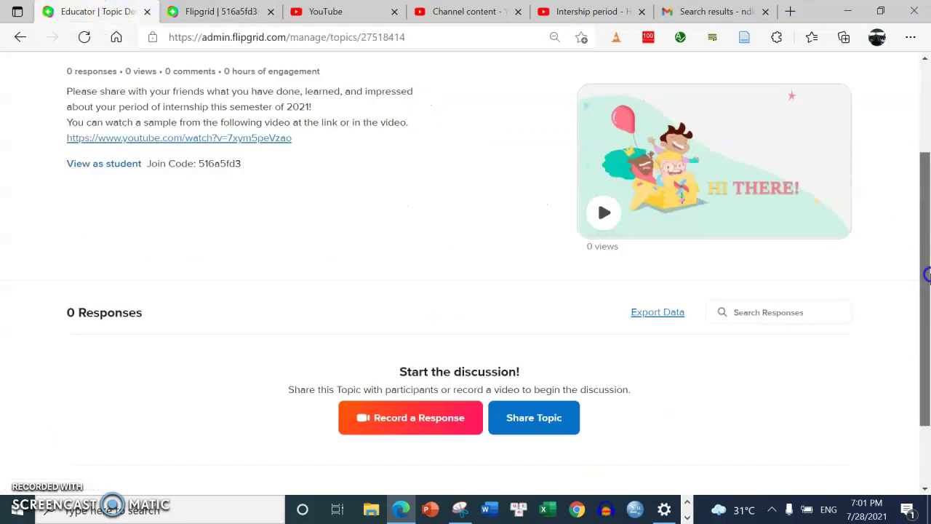